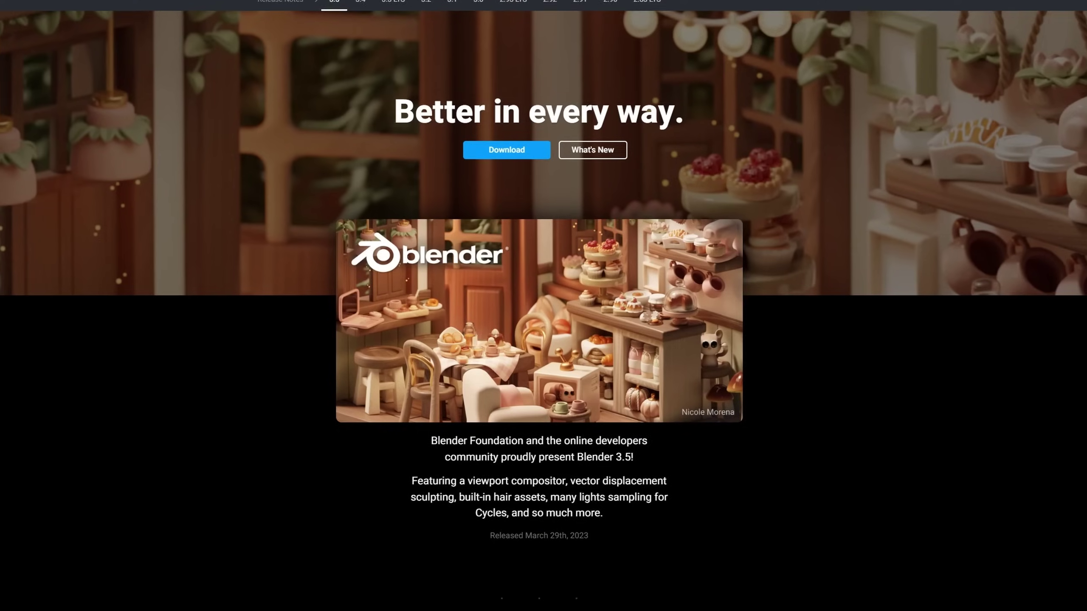
# Try moving the ColorRamp's black and white stops, then undo and return black to Pos 0.000.
pyautogui.scroll(-20, 543, 306)
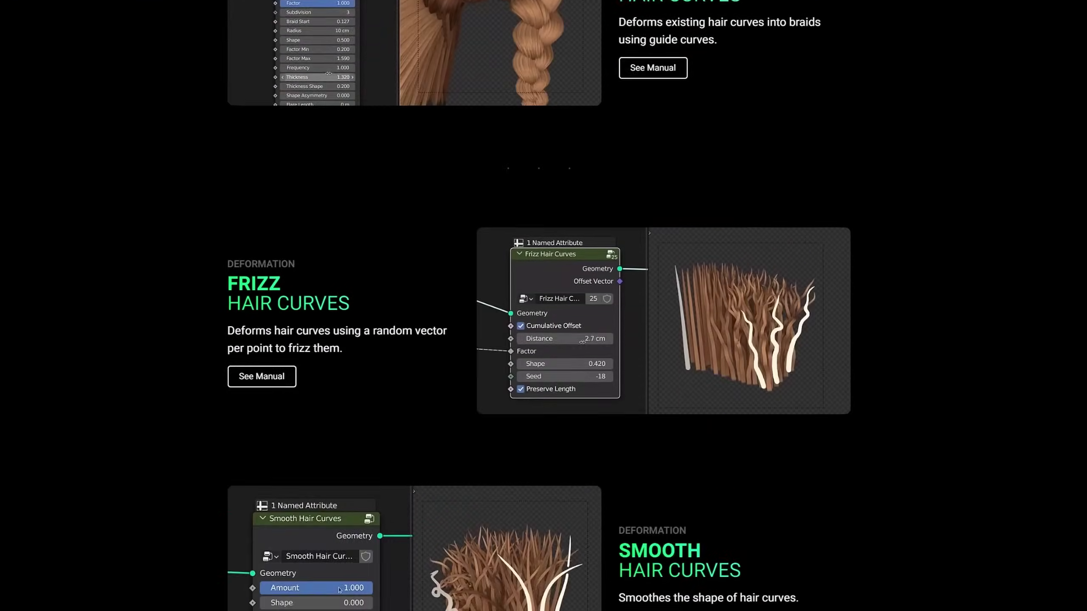
pyautogui.scroll(-20, 543, 306)
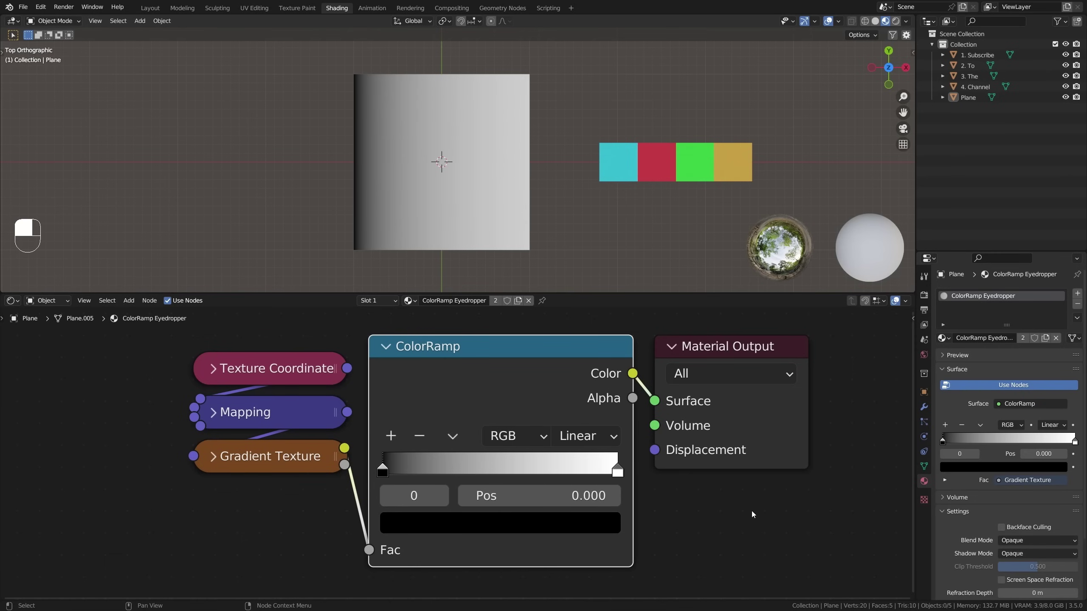
pyautogui.click(633, 518)
pyautogui.moveTo(409, 465); pyautogui.dragTo(469, 466)
pyautogui.moveTo(617, 471); pyautogui.dragTo(553, 471)
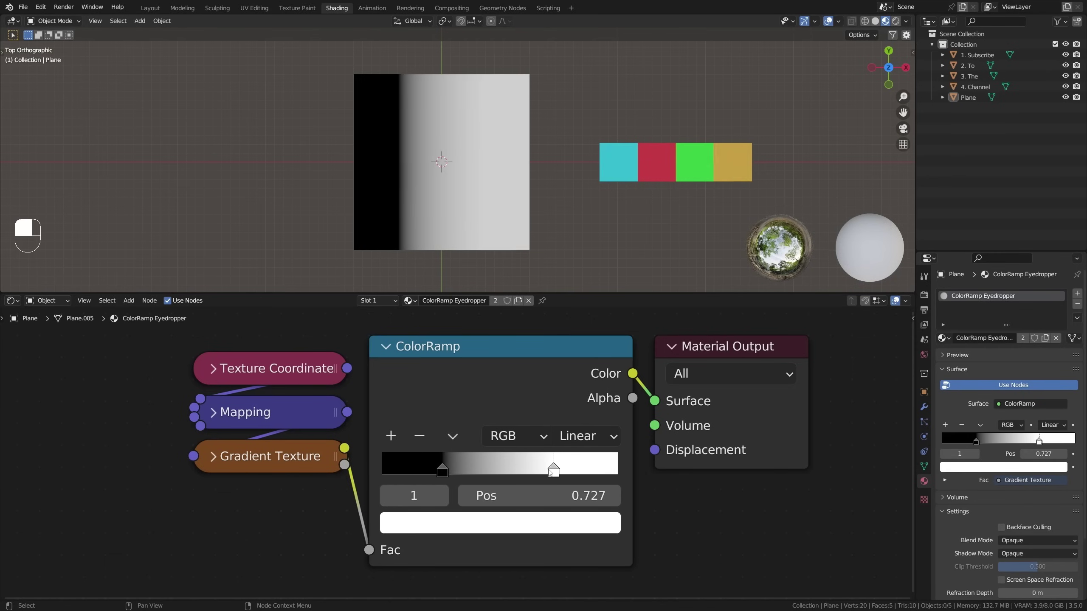
pyautogui.hotkey('ctrl', 'z')
pyautogui.moveTo(440, 469); pyautogui.dragTo(373, 474)
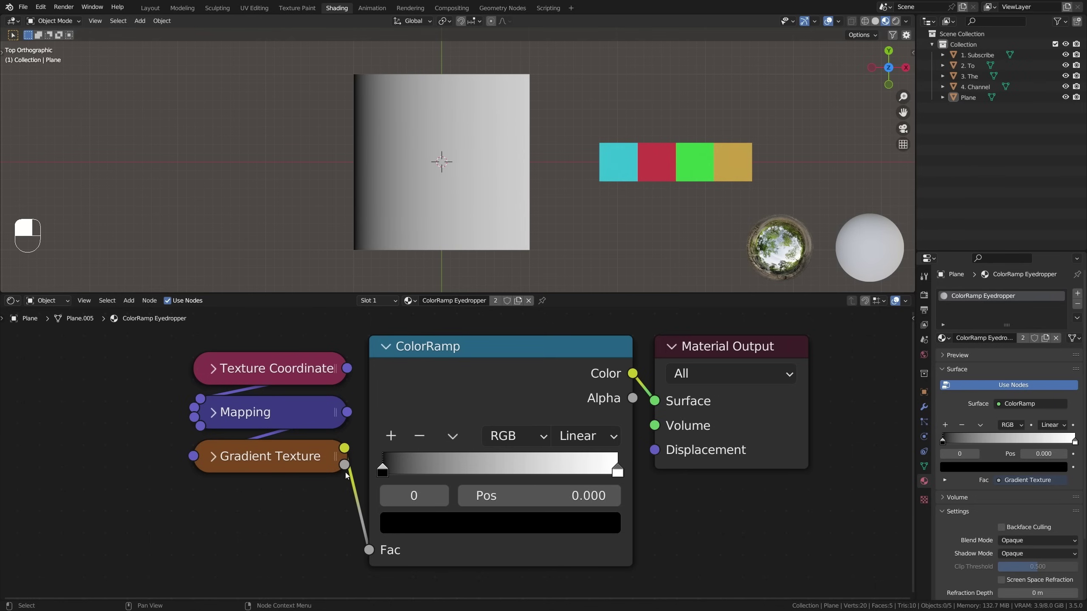
# Sample cyan, red, green and gold from the coloured squares into the ColorRamp stops.
pyautogui.press('e')
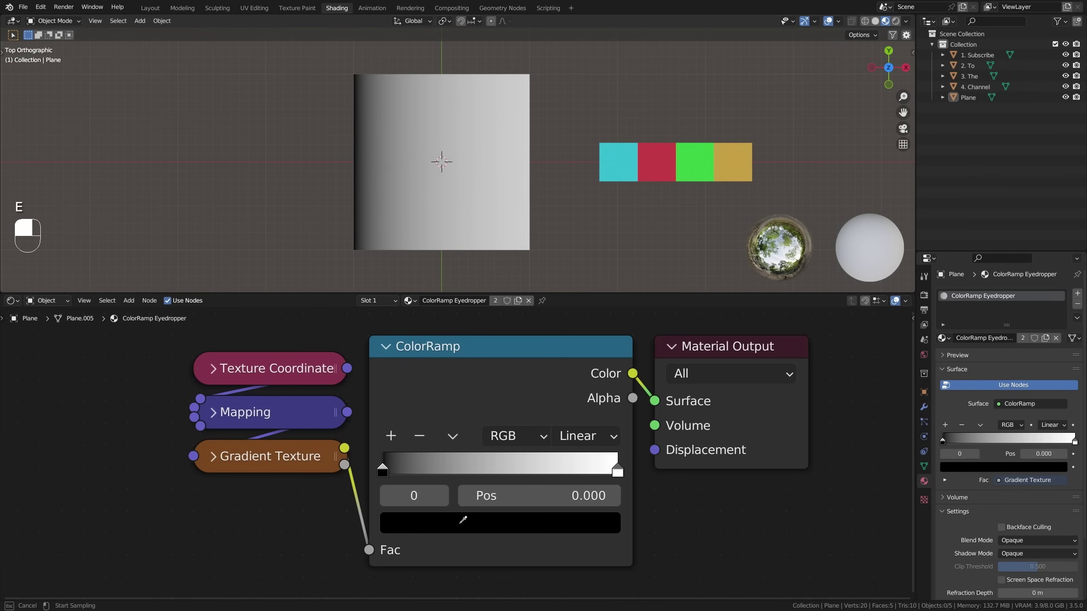
pyautogui.click(626, 153)
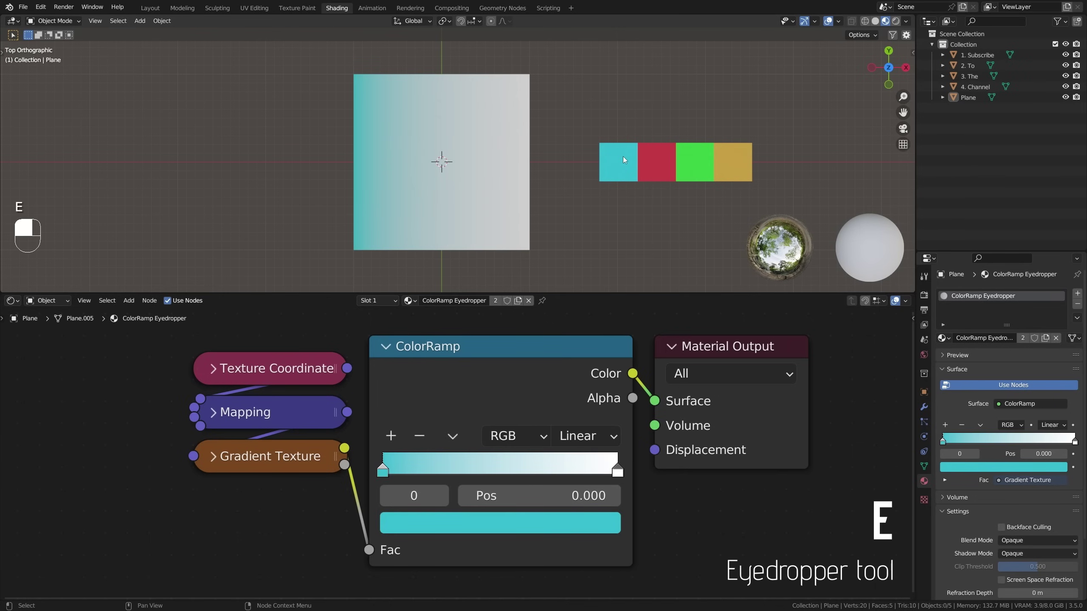
pyautogui.click(616, 471)
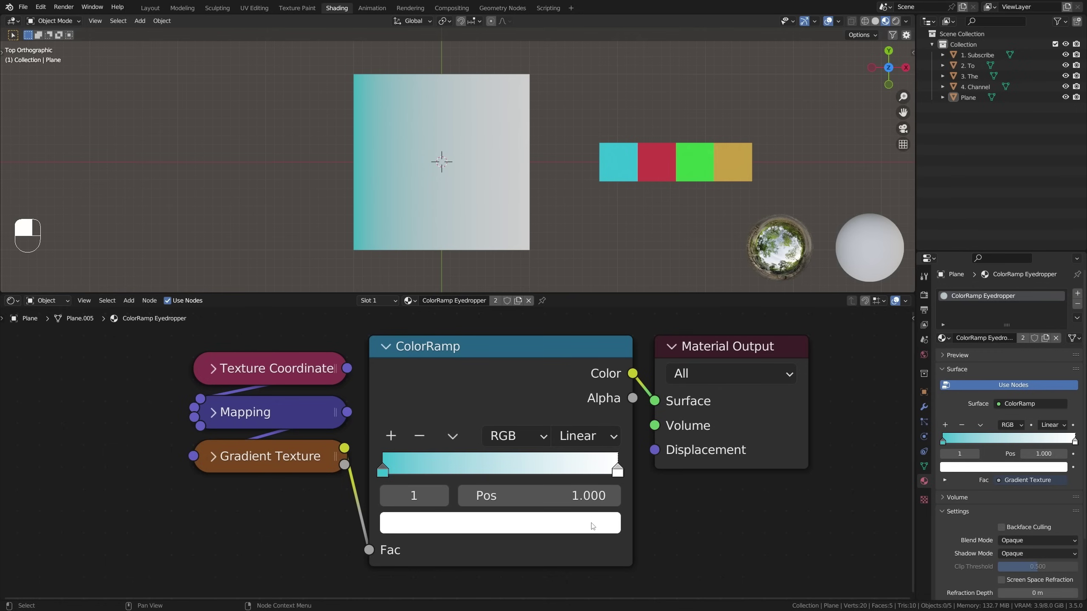
pyautogui.click(668, 163)
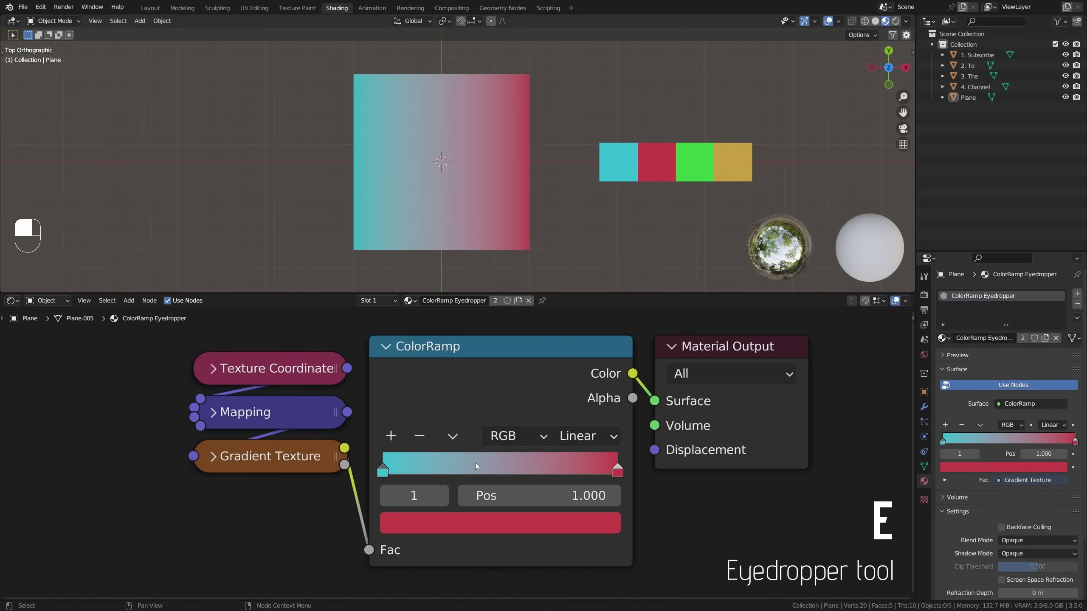
pyautogui.moveTo(605, 162); pyautogui.dragTo(744, 158)
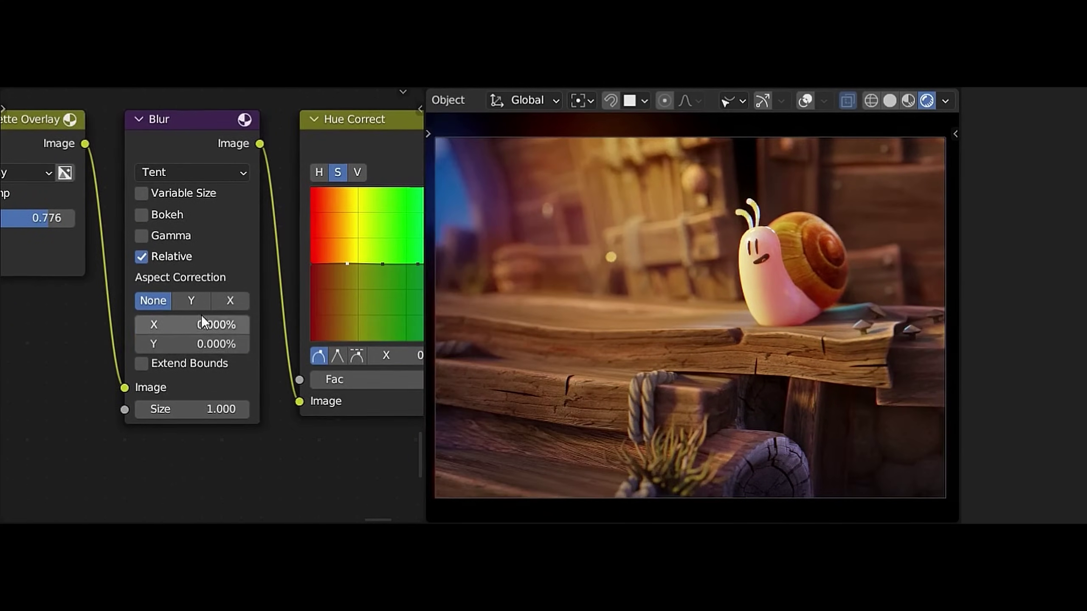
# Switch the viewport to Rendered shading and look through the scene camera.
pyautogui.moveTo(204, 320); pyautogui.dragTo(278, 339)
pyautogui.click(159, 239)
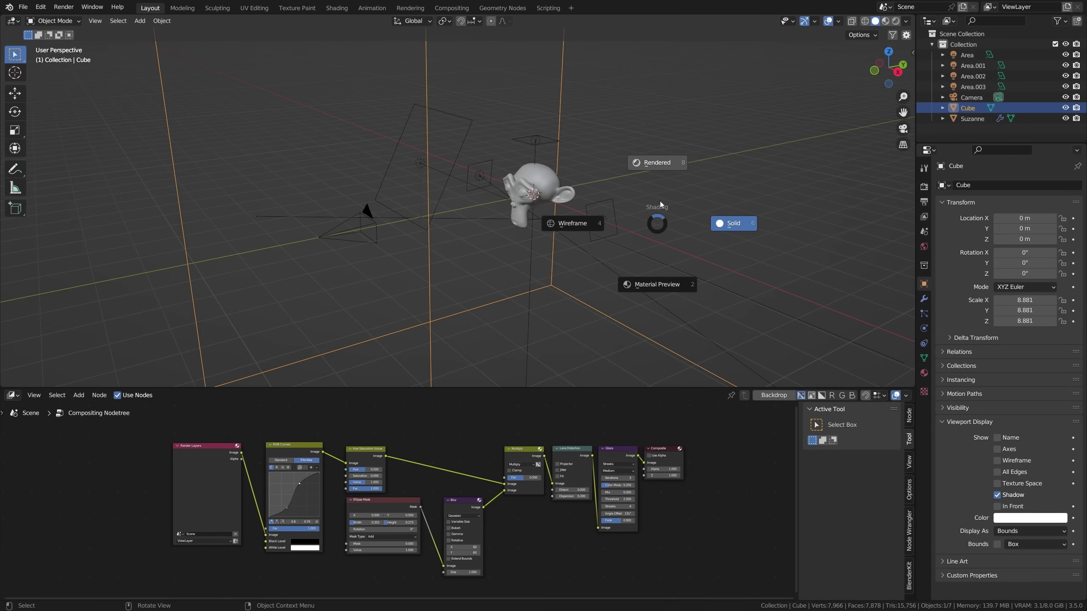
pyautogui.click(658, 167)
pyautogui.moveTo(659, 170)
pyautogui.mouseDown(button='middle')
pyautogui.moveTo(619, 168)
pyautogui.moveTo(639, 187)
pyautogui.moveTo(596, 197)
pyautogui.mouseUp(button='middle')
pyautogui.press('KP_0')
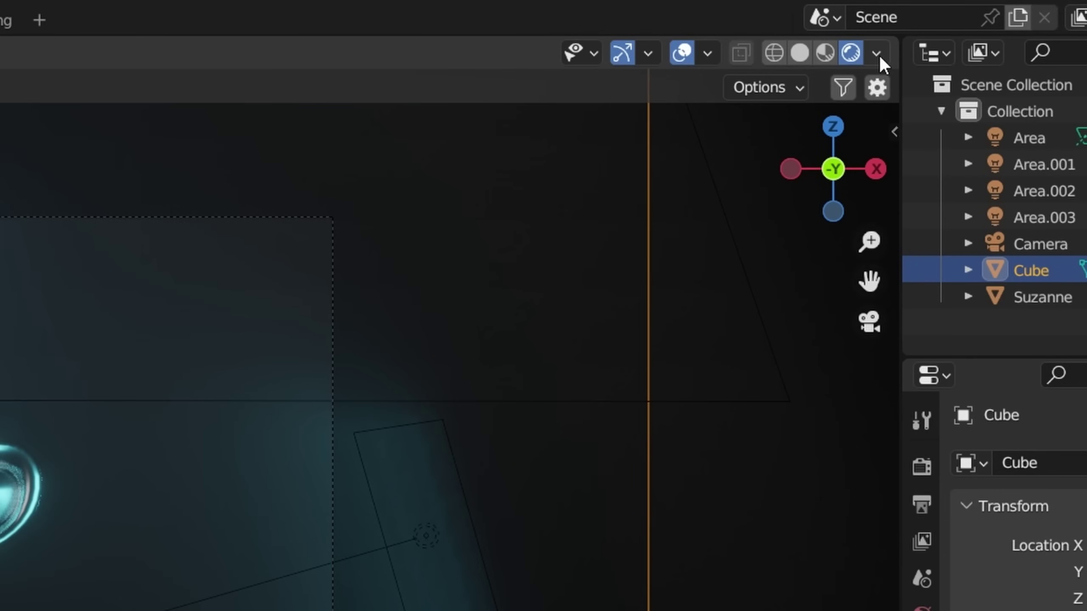
# Set the viewport Compositor option to Camera and check it from the camera view.
pyautogui.click(876, 53)
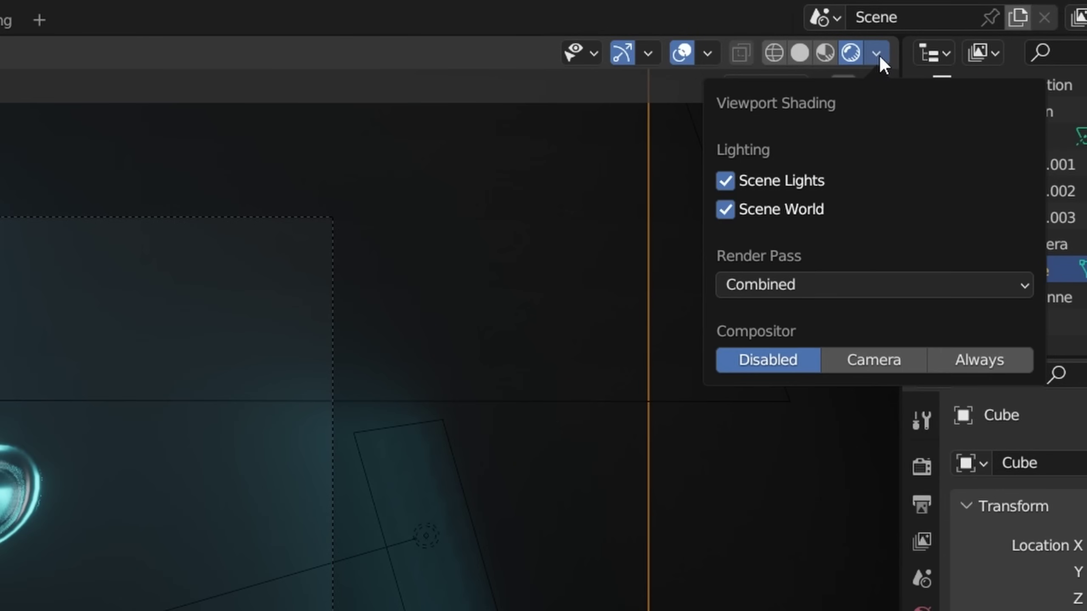
pyautogui.click(866, 361)
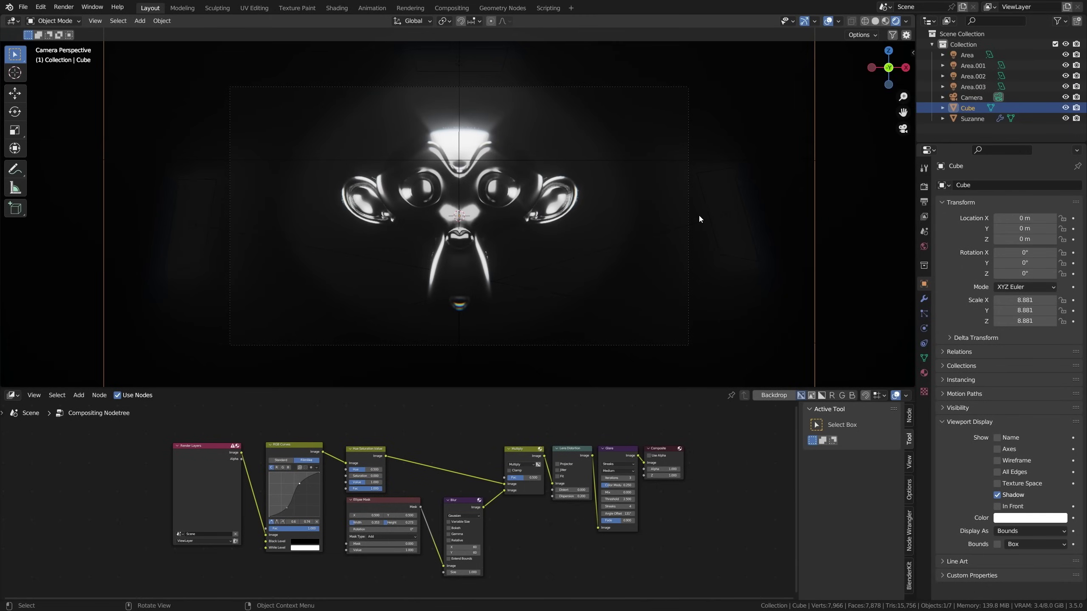
pyautogui.moveTo(698, 214)
pyautogui.mouseDown(button='middle')
pyautogui.moveTo(715, 218)
pyautogui.moveTo(669, 235)
pyautogui.moveTo(707, 238)
pyautogui.moveTo(701, 205)
pyautogui.mouseUp(button='middle')
pyautogui.press('KP_0')
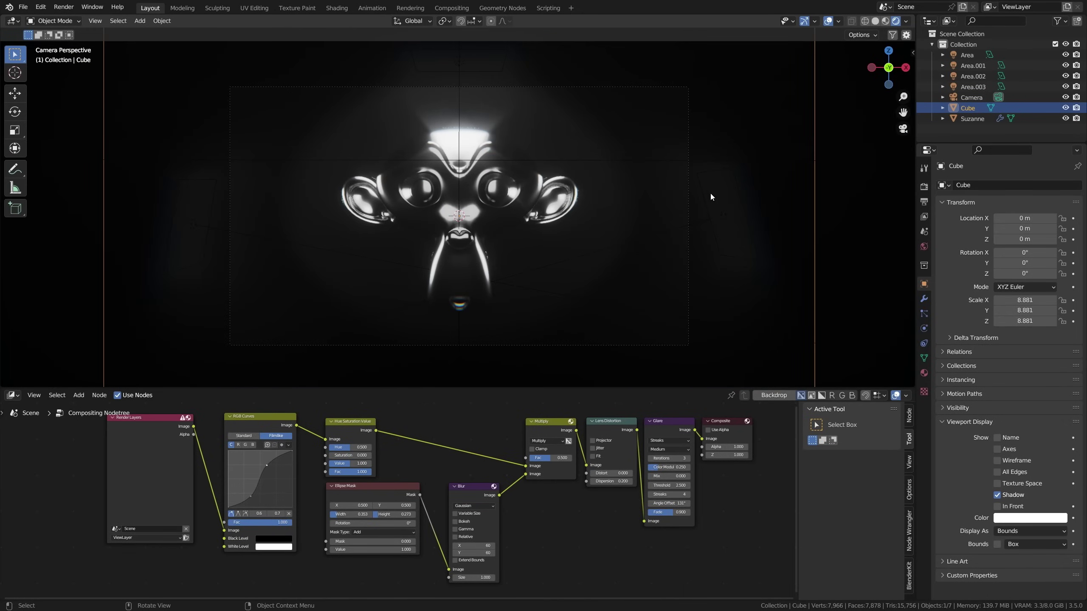
# Change the viewport Compositor option to Always and orbit the composited scene.
pyautogui.click(906, 21)
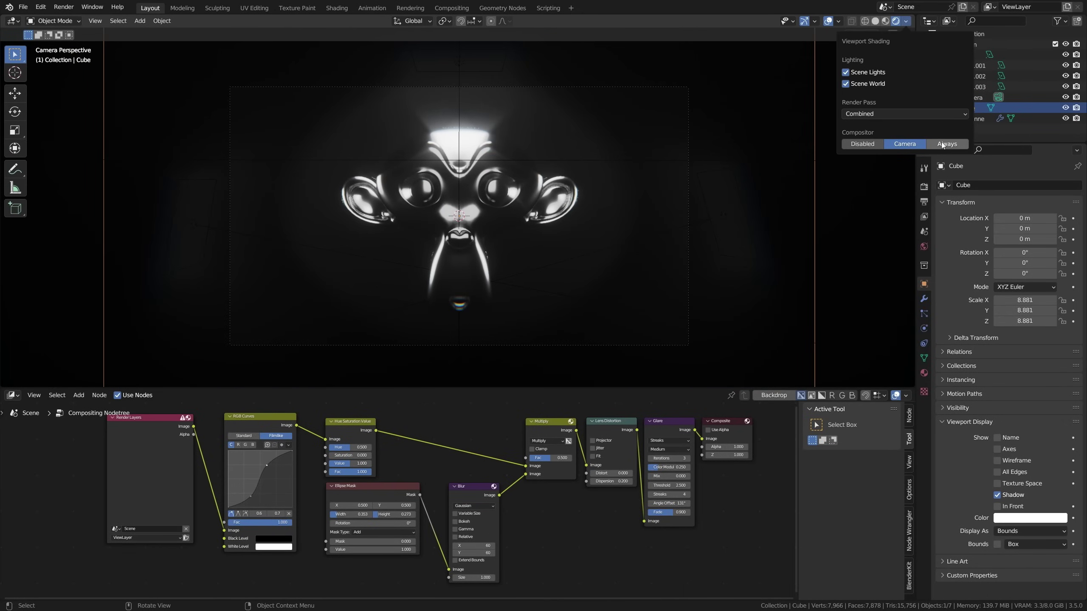
pyautogui.moveTo(709, 150)
pyautogui.mouseDown(button='middle')
pyautogui.moveTo(652, 177)
pyautogui.moveTo(604, 161)
pyautogui.moveTo(620, 129)
pyautogui.moveTo(659, 98)
pyautogui.moveTo(776, 116)
pyautogui.mouseUp(button='middle')
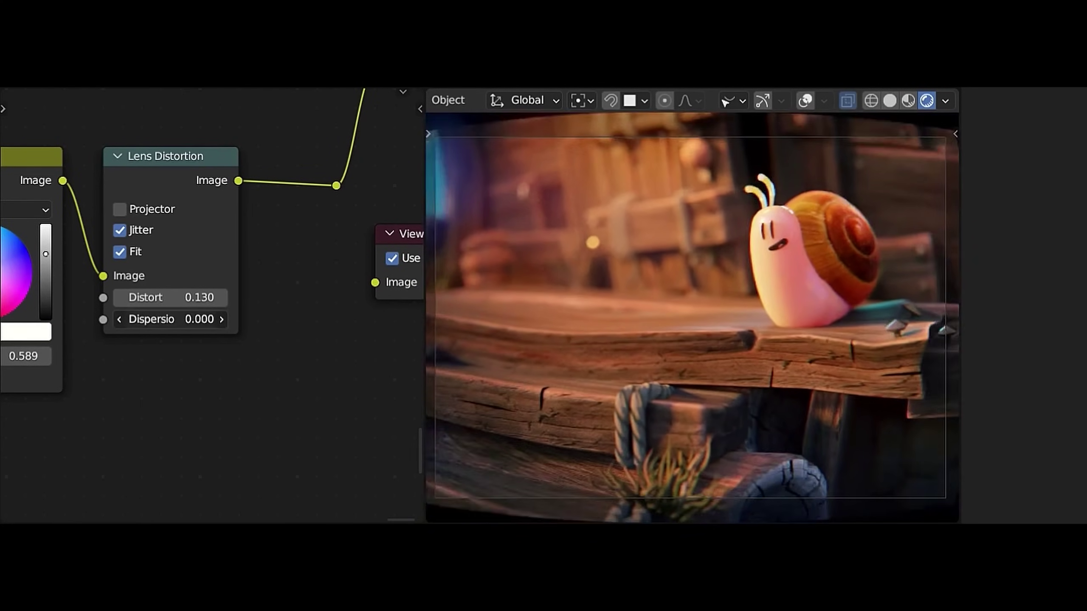
pyautogui.moveTo(749, 232); pyautogui.dragTo(803, 248, button='middle')
pyautogui.click(945, 100)
pyautogui.click(1009, 318)
pyautogui.moveTo(920, 329)
pyautogui.mouseDown(button='middle')
pyautogui.moveTo(816, 341)
pyautogui.moveTo(856, 347)
pyautogui.moveTo(701, 316)
pyautogui.mouseUp(button='middle')
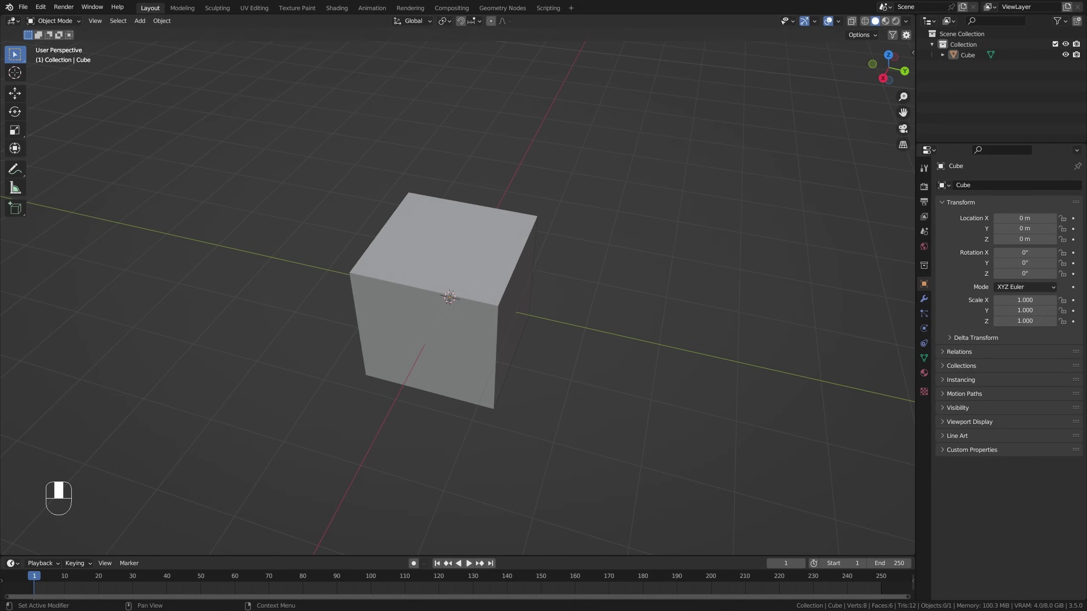
# In vertex select Edit Mode, rip the cube's front-right corner vertex and pull it outward.
pyautogui.click(510, 267)
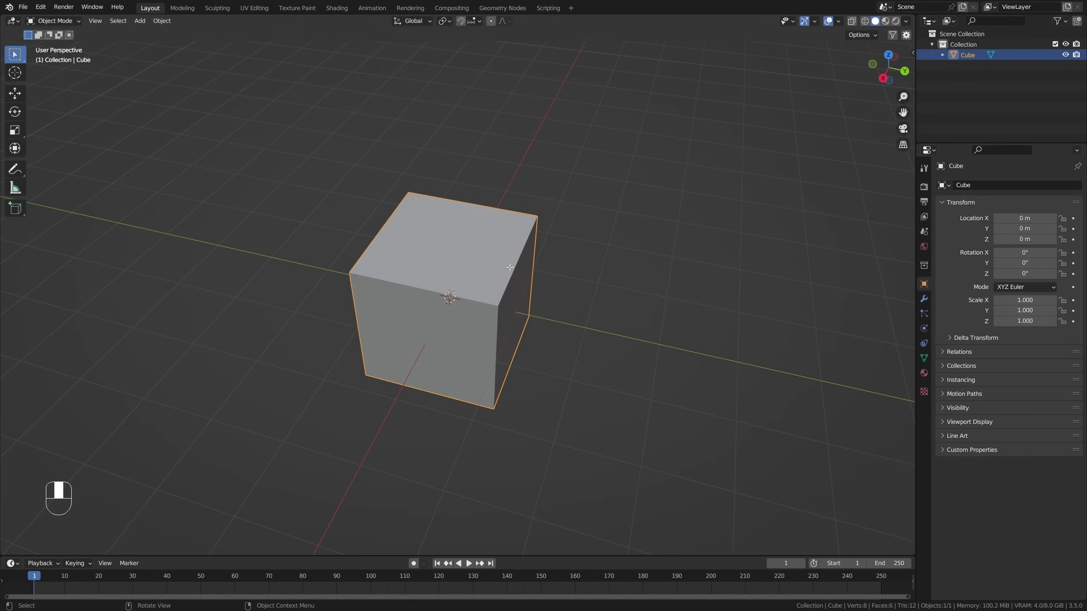
pyautogui.press('Tab')
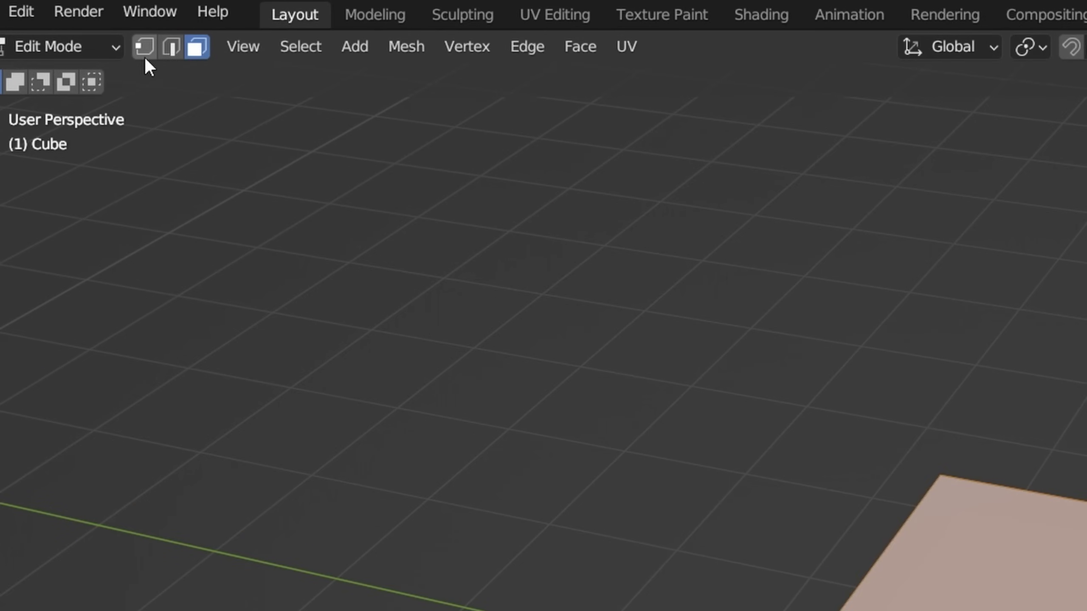
pyautogui.click(145, 58)
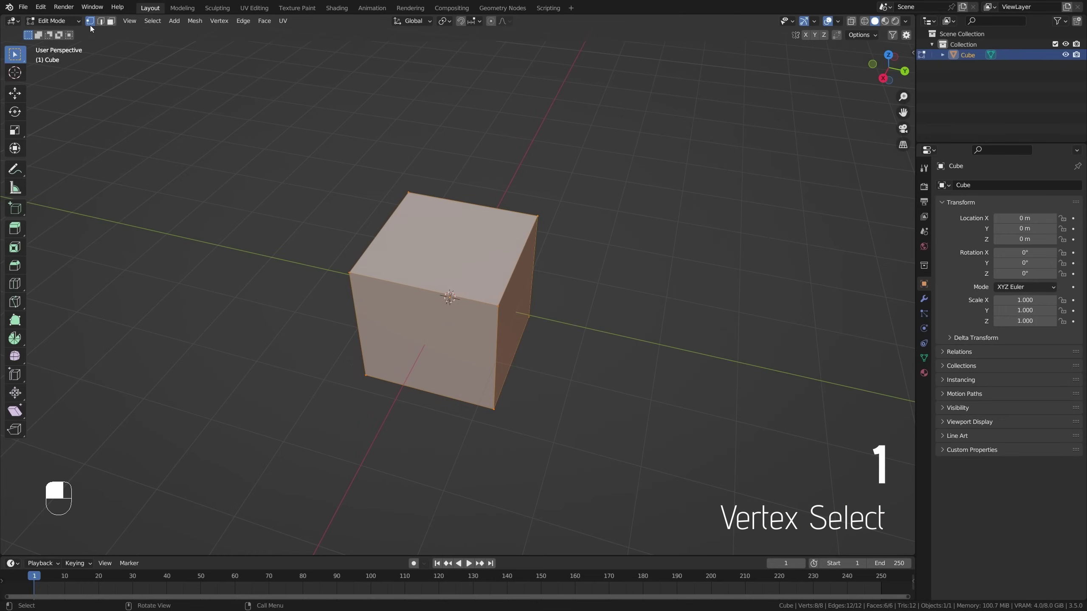
pyautogui.click(498, 306)
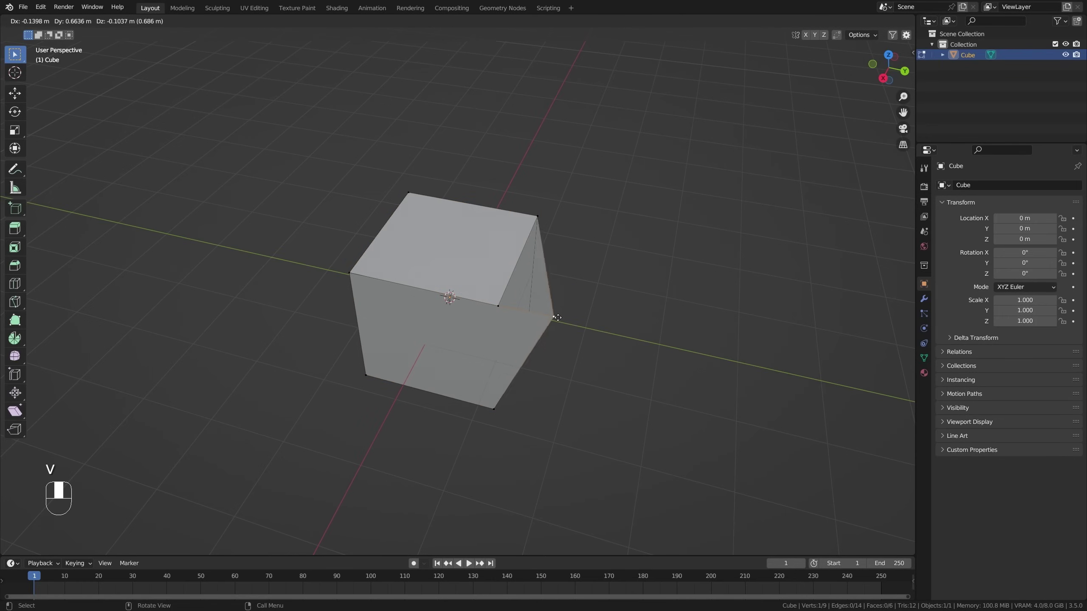
pyautogui.click(598, 379)
pyautogui.moveTo(513, 306); pyautogui.dragTo(617, 362, button='middle')
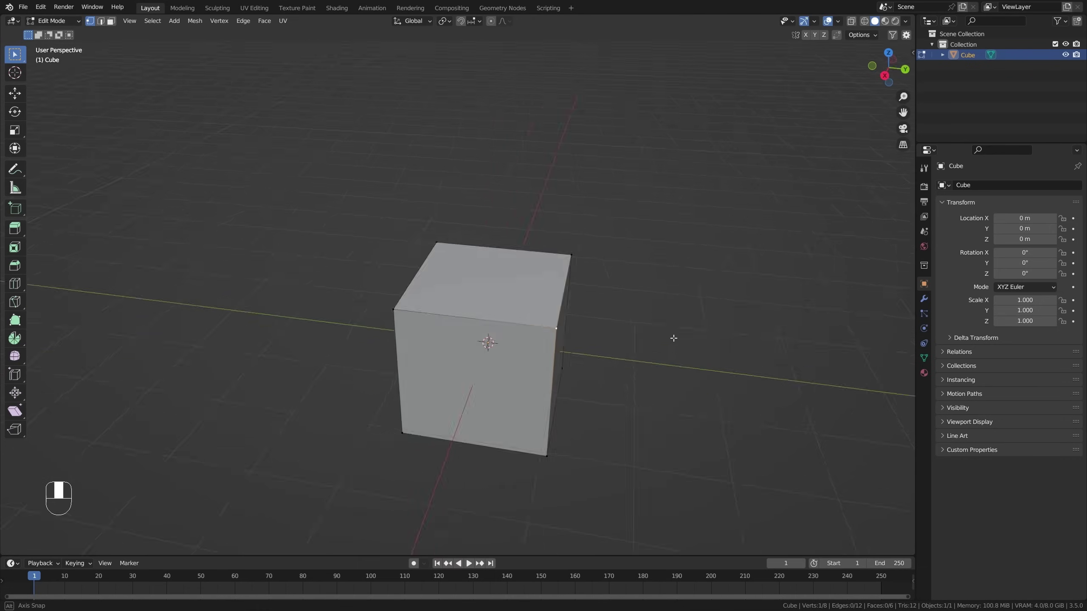
# Rip two more vertices with Alt+V so the gaps fill with new faces.
pyautogui.hotkey('alt', 'v')
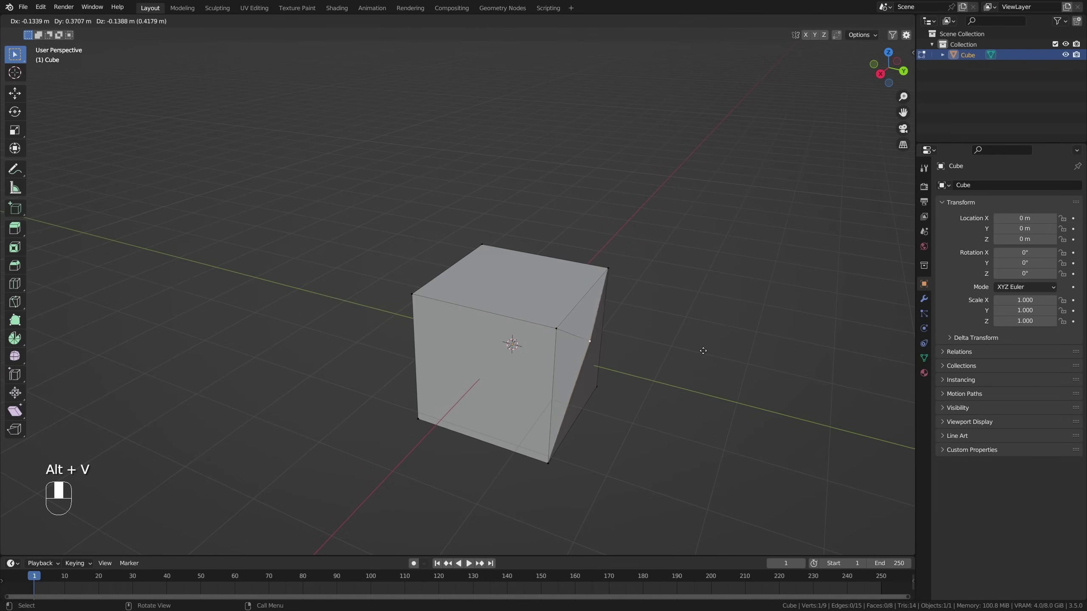
pyautogui.click(695, 351)
pyautogui.moveTo(598, 325); pyautogui.dragTo(608, 300, button='middle')
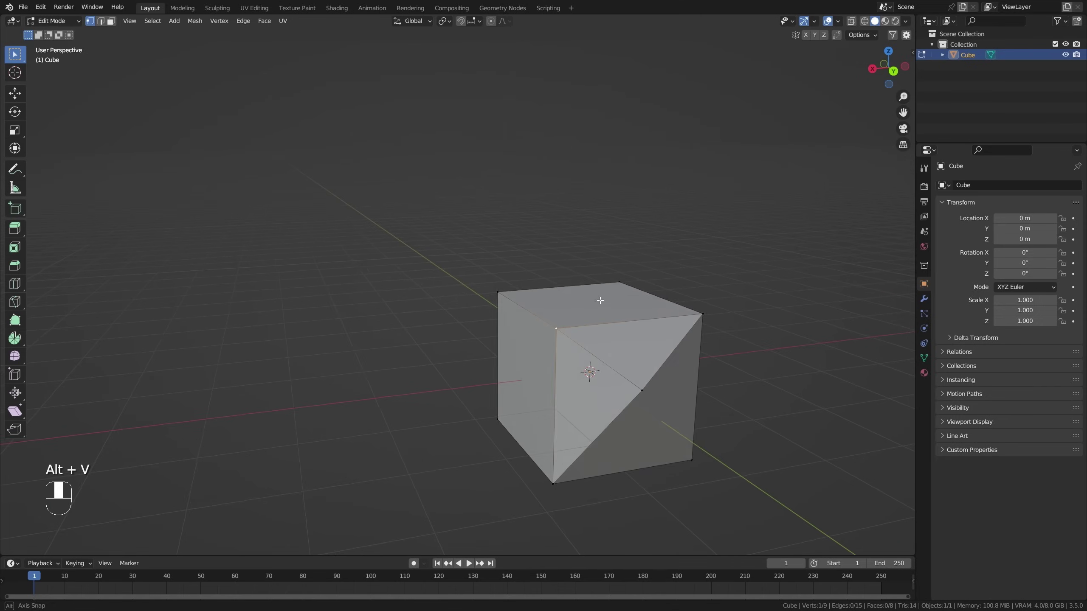
pyautogui.hotkey('alt', 'v')
pyautogui.click(642, 268)
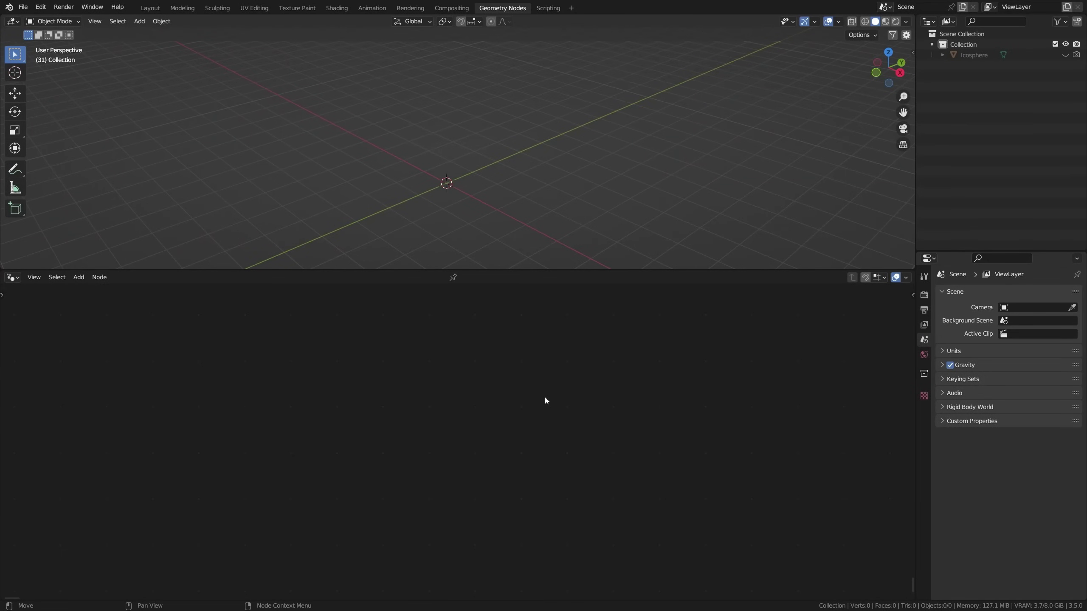
# Add a plane and give it a new geometry node tree without the Group Input node.
pyautogui.hotkey('shift', 'a')
pyautogui.moveTo(460, 172)
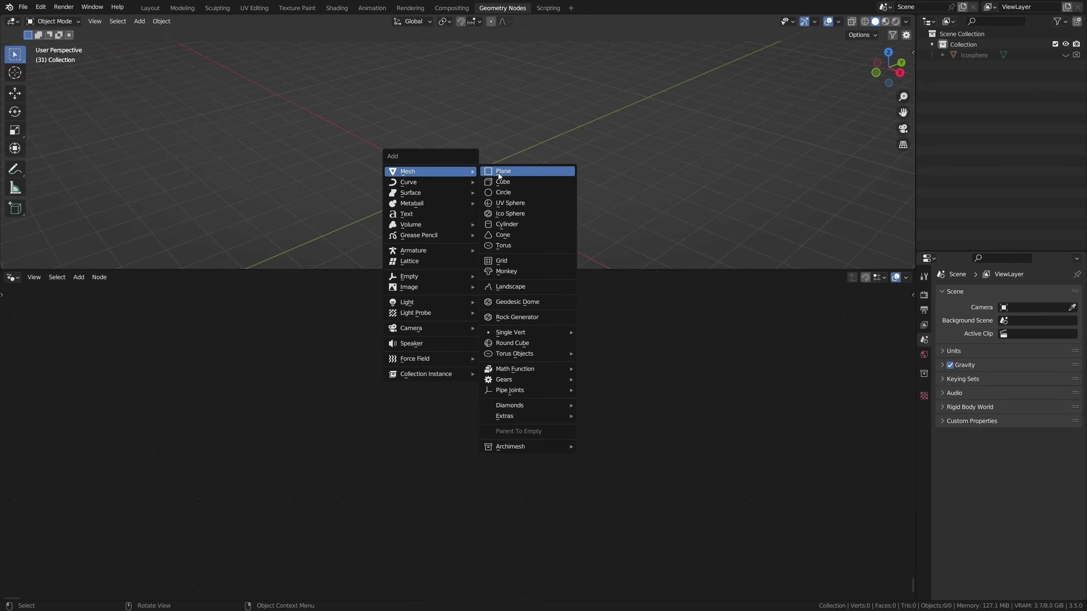
pyautogui.click(498, 173)
pyautogui.click(458, 278)
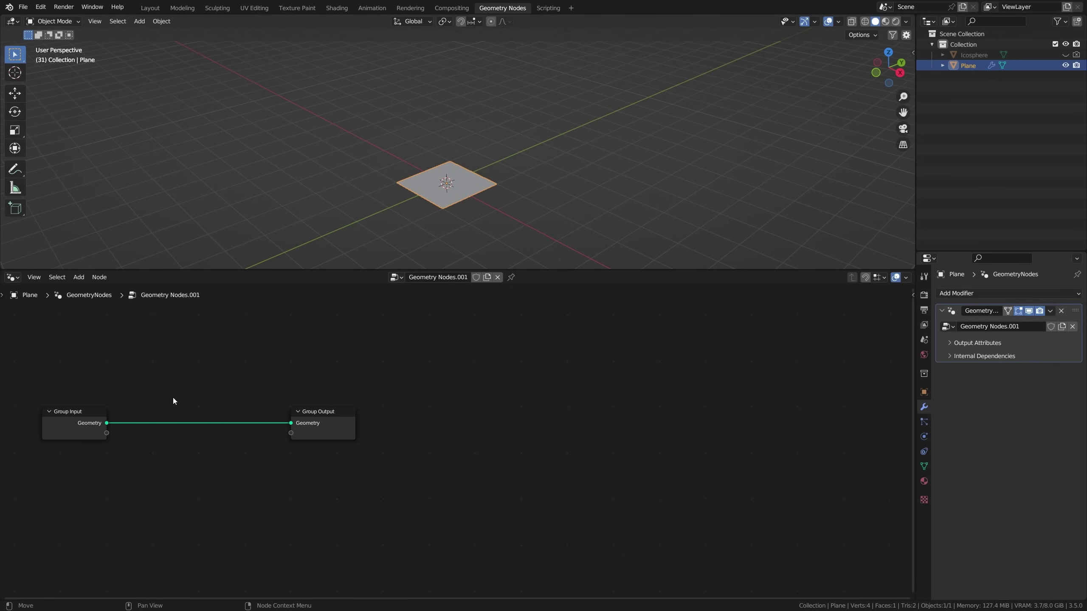
pyautogui.keyDown('shift'); pyautogui.moveTo(173, 401); pyautogui.dragTo(537, 385, button='middle'); pyautogui.keyUp('shift')
pyautogui.scroll(2, 445, 396)
pyautogui.click(239, 418)
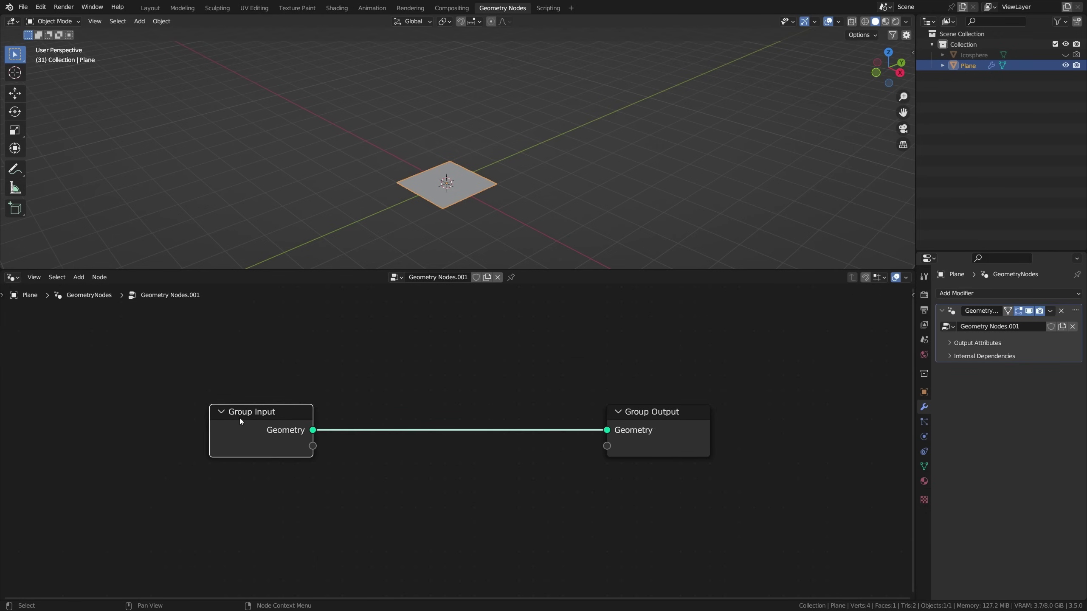
pyautogui.press('x')
# Add a Mesh Line and insert Instance on Points before the Group Output.
pyautogui.hotkey('shift', 'a')
pyautogui.write('mesh line')
pyautogui.press('Return')
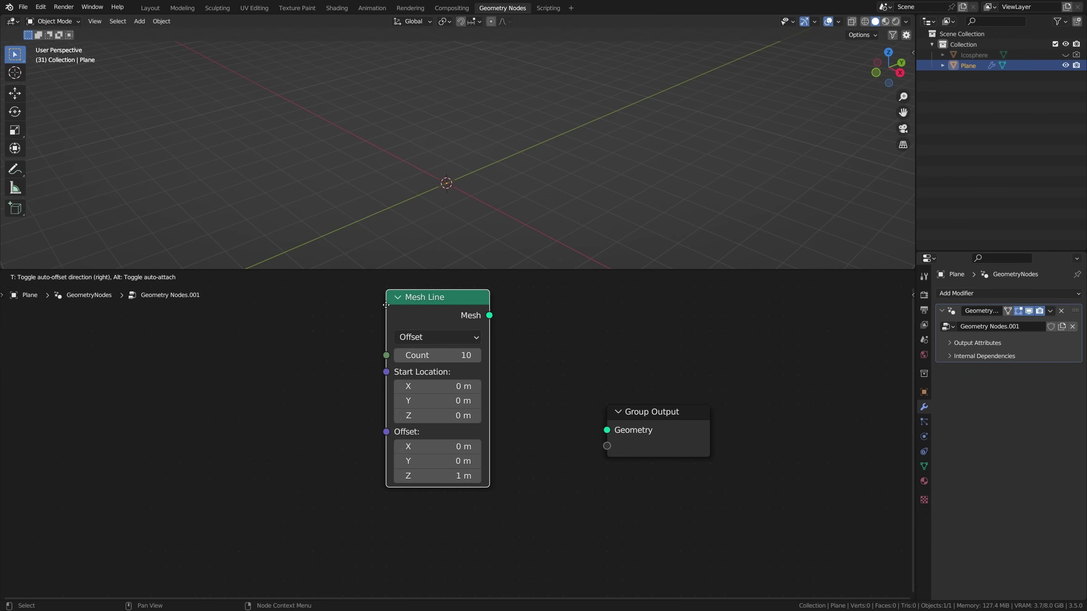
pyautogui.click(481, 391)
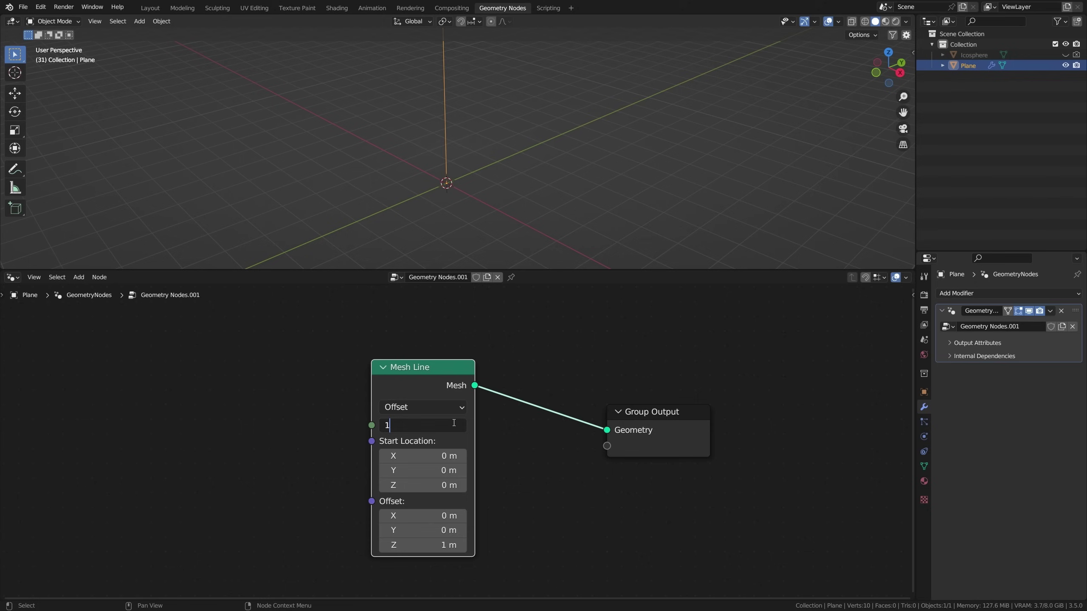
pyautogui.write('ins')
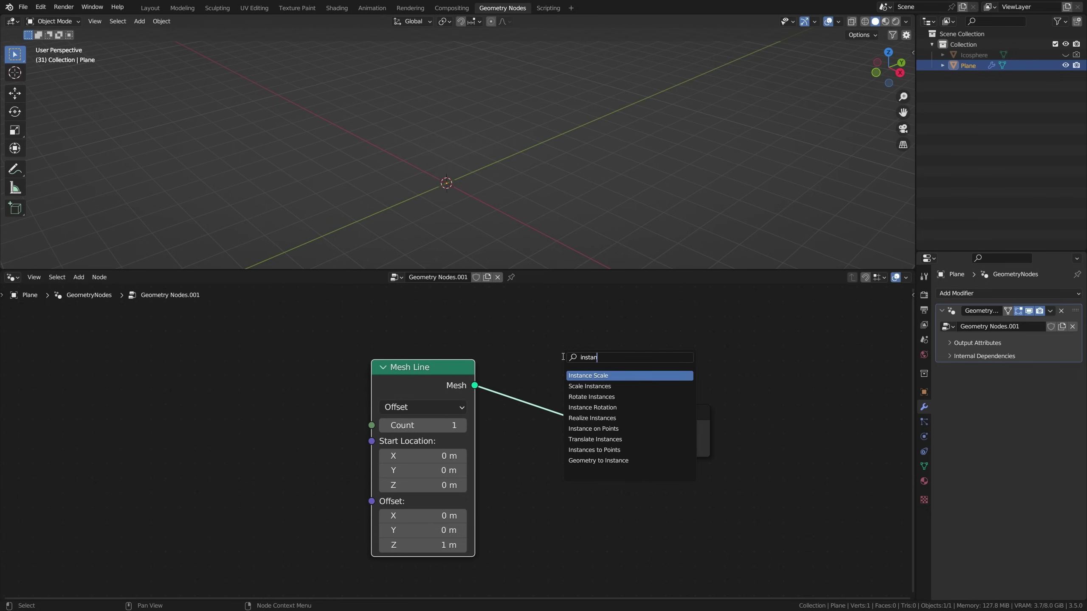
pyautogui.write('tan')
pyautogui.press('Down')
pyautogui.press('Down')
pyautogui.press('Return')
pyautogui.click(531, 367)
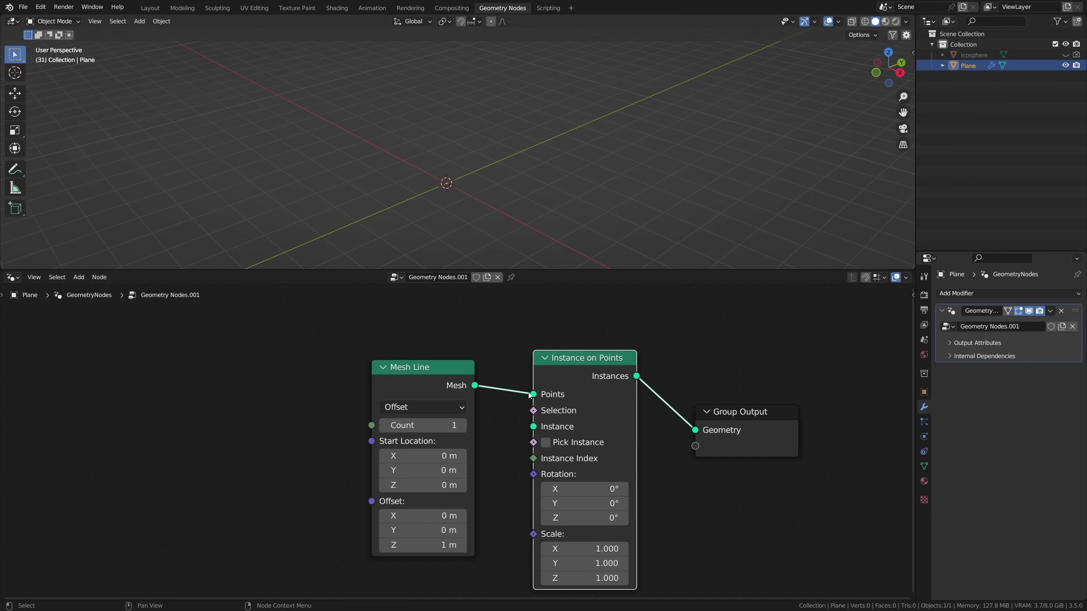
# Collapse Mesh Line and add an Object Info node set to the Icosphere.
pyautogui.click(409, 371)
pyautogui.press('h')
pyautogui.moveTo(410, 371); pyautogui.dragTo(569, 326)
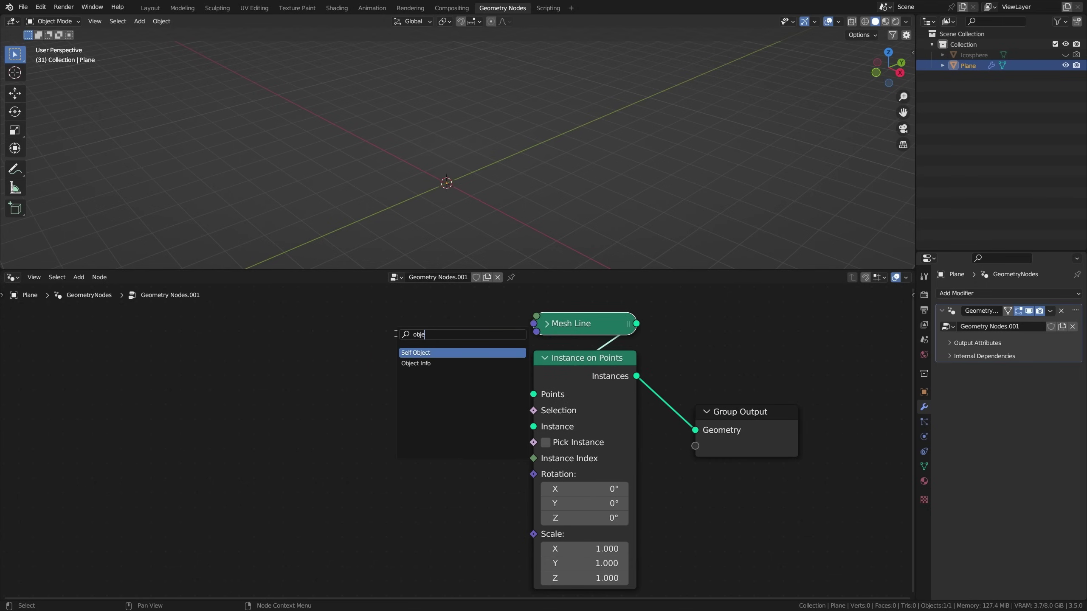
pyautogui.press('Return')
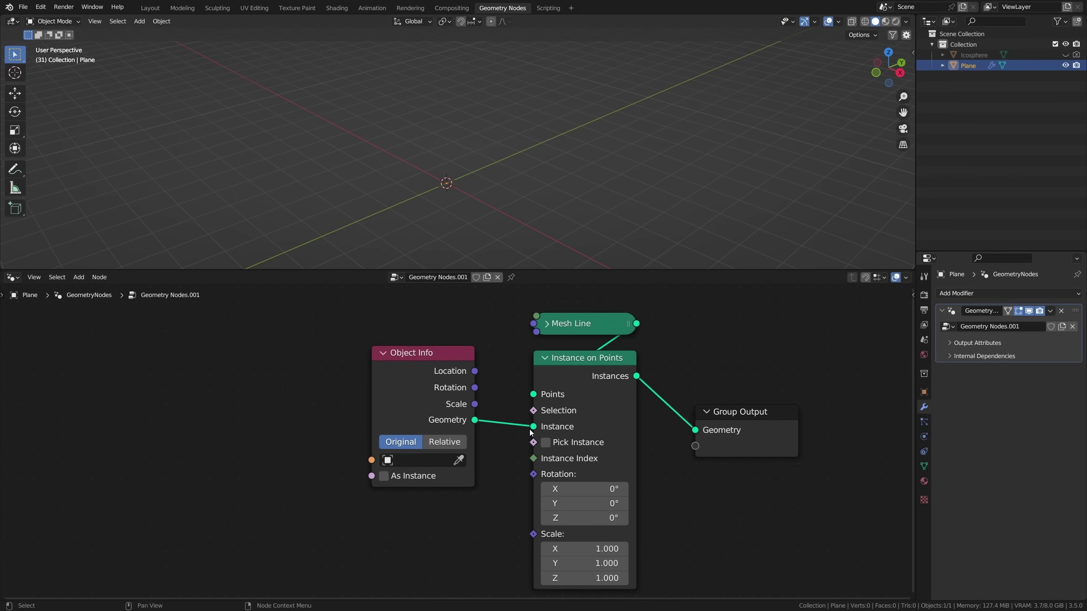
pyautogui.click(966, 54)
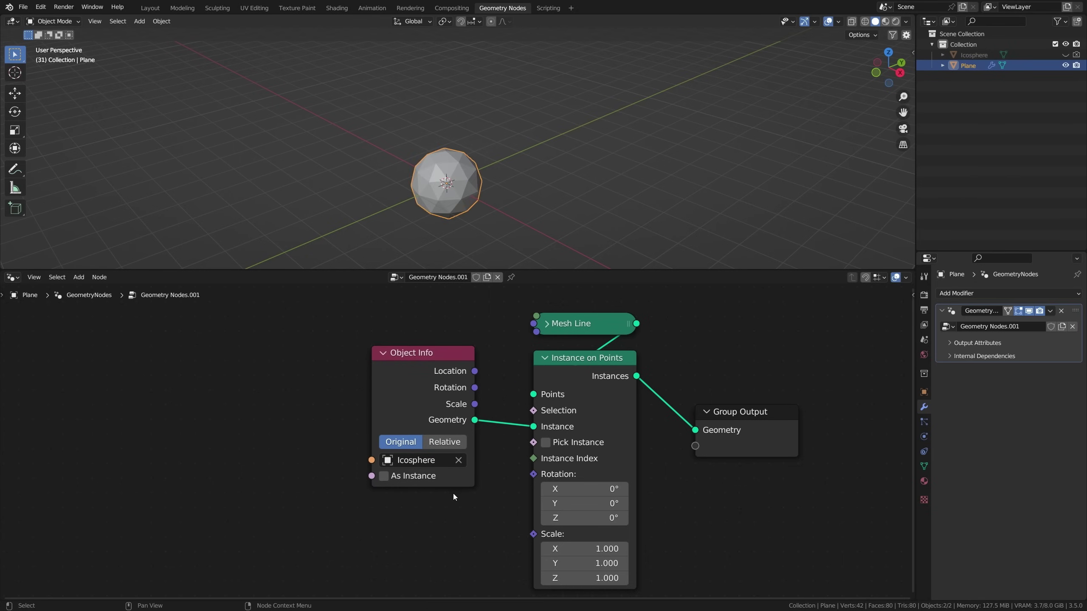
pyautogui.moveTo(307, 471); pyautogui.dragTo(395, 437, button='middle')
# Drive instance rotation with Scene Time seconds through Combine XYZ Z, then play the spin.
pyautogui.hotkey('shift', 'a')
pyautogui.write('scene tim')
pyautogui.press('Return')
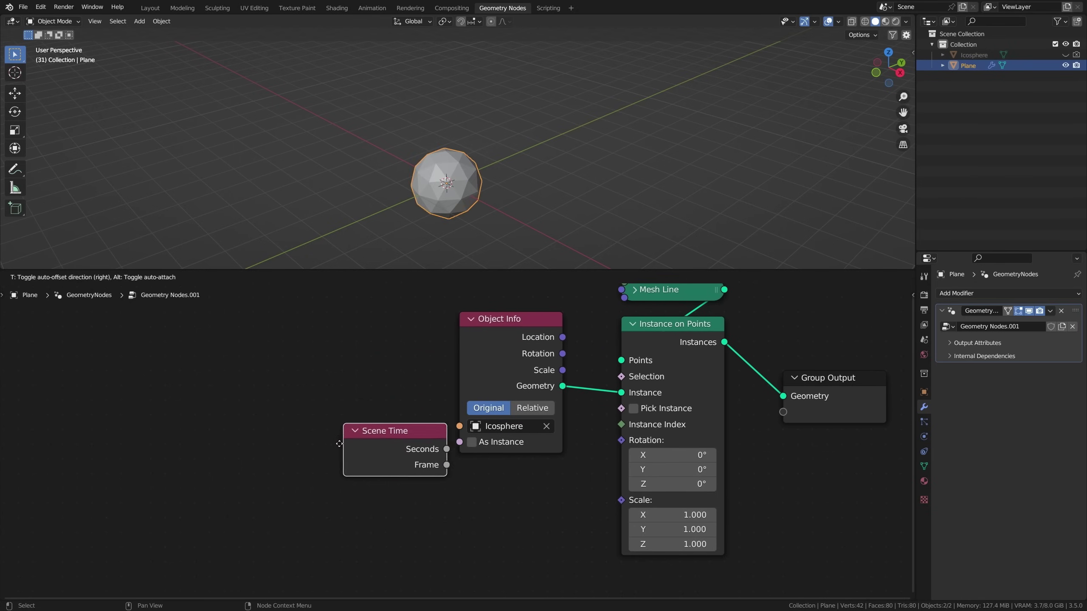
pyautogui.click(421, 481)
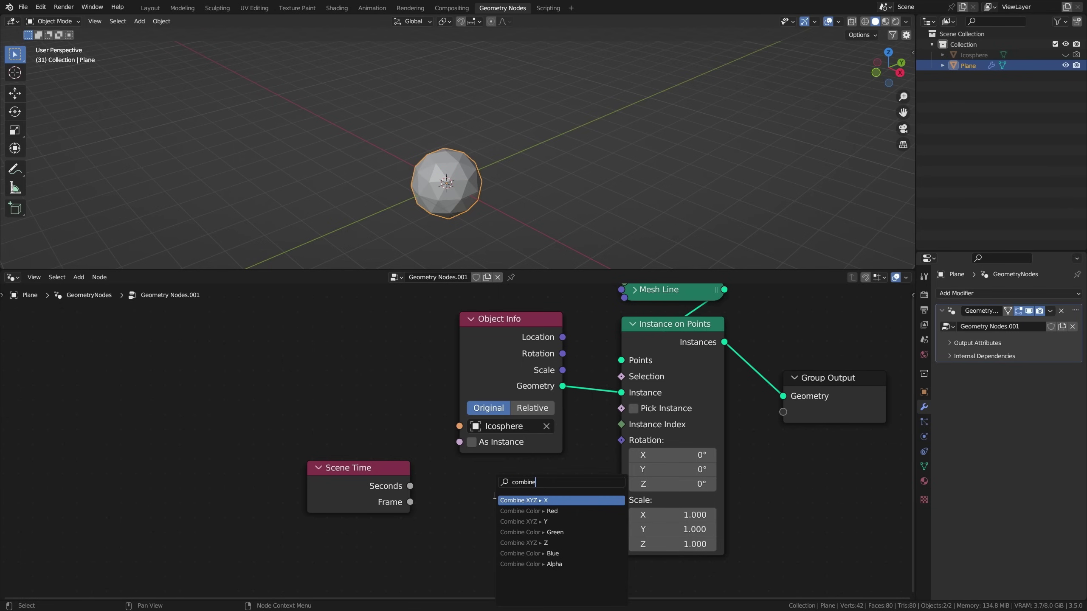
pyautogui.press('Down')
pyautogui.press('Return')
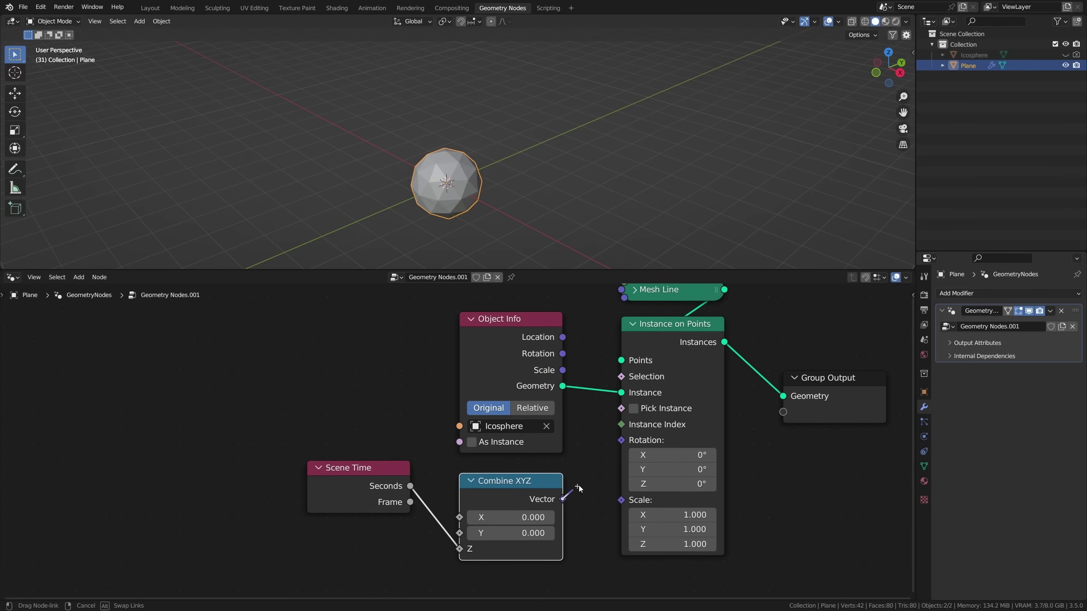
pyautogui.moveTo(580, 487); pyautogui.dragTo(619, 445)
pyautogui.press('space')
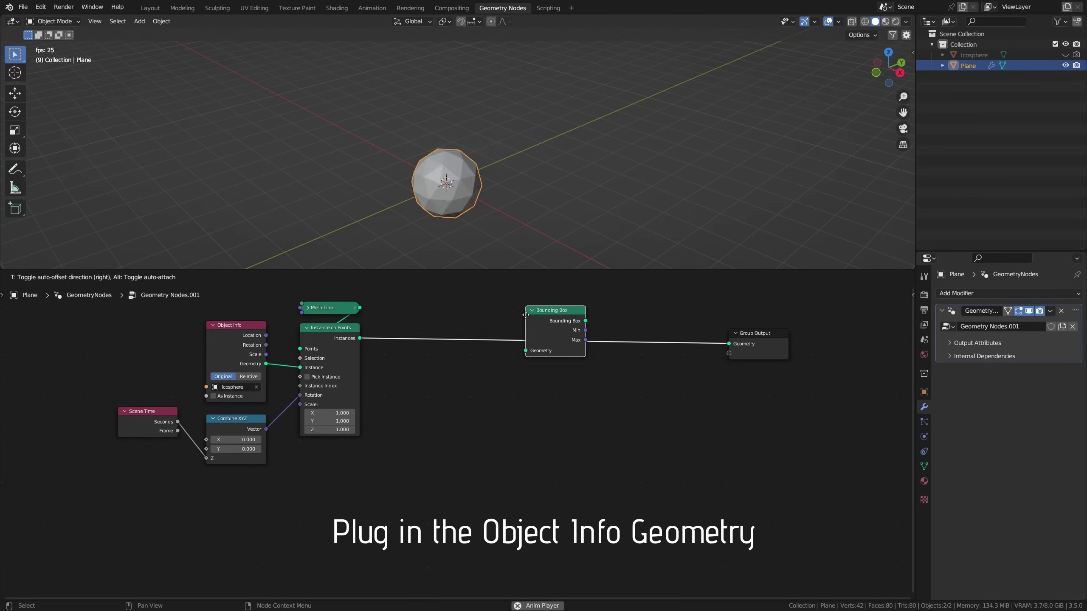
# Feed Object Info geometry into a Bounding Box and branch a Separate XYZ from it.
pyautogui.click(426, 352)
pyautogui.moveTo(342, 339); pyautogui.dragTo(402, 421)
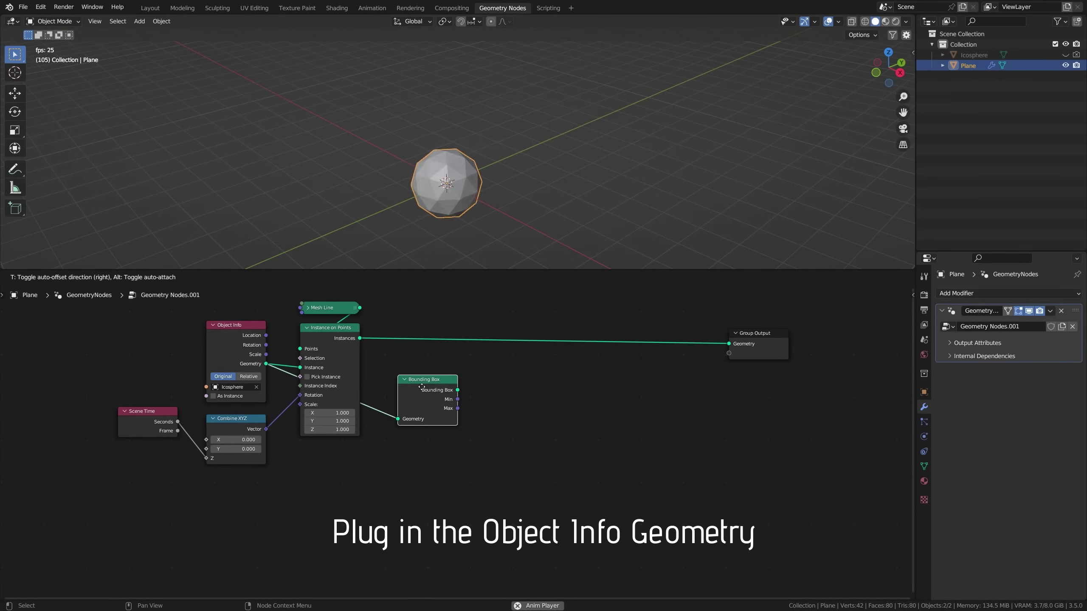
pyautogui.moveTo(458, 390); pyautogui.dragTo(500, 373)
pyautogui.write('se')
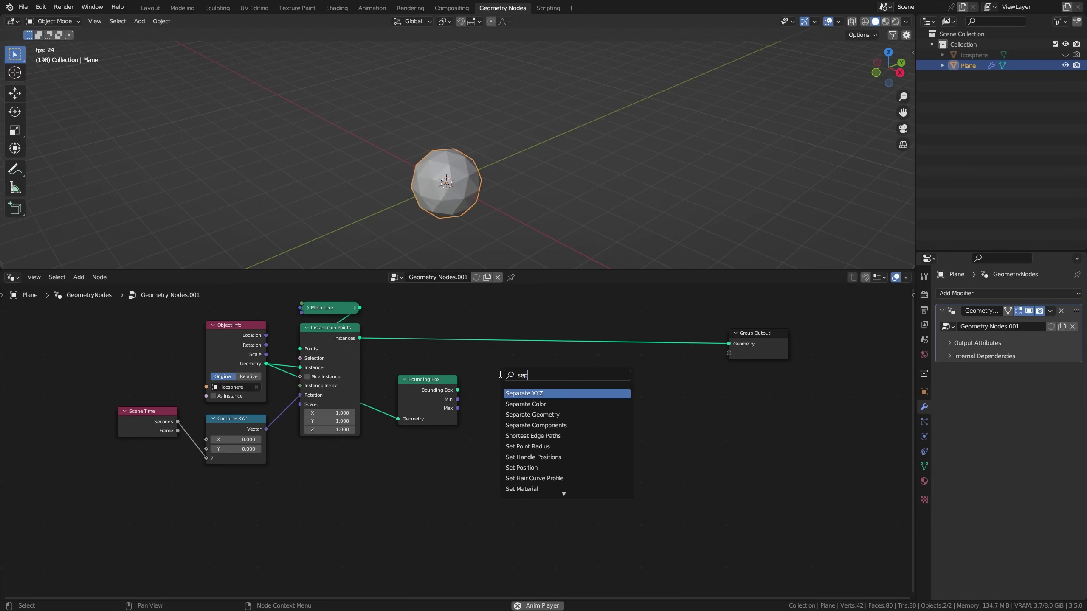
pyautogui.write('p')
pyautogui.press('Return')
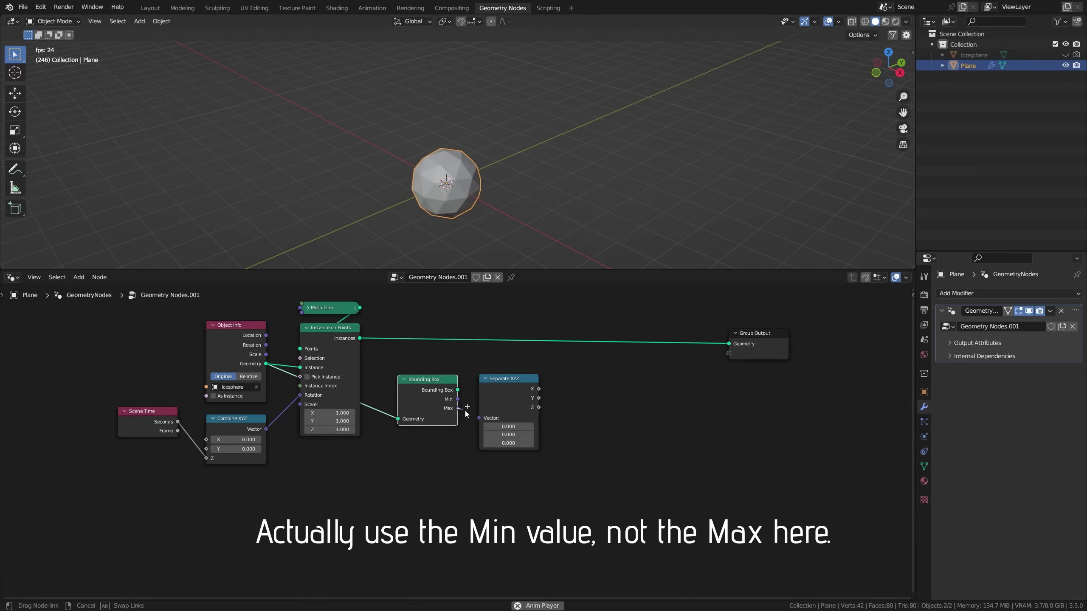
# Multiply the Z component by -1 and feed it into a Combine XYZ Z input.
pyautogui.moveTo(538, 407); pyautogui.dragTo(589, 375)
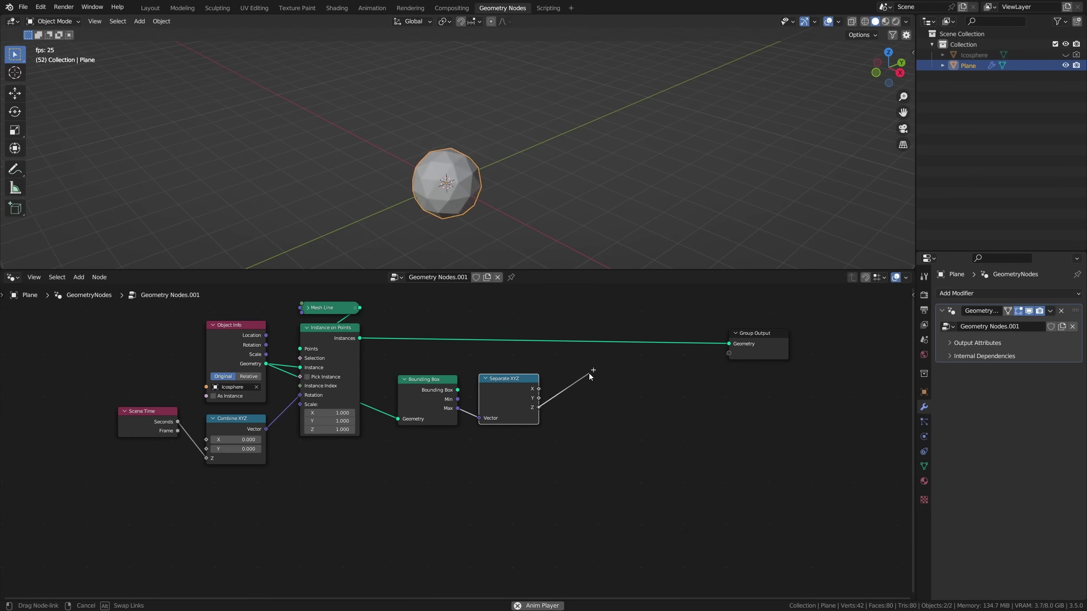
pyautogui.write('math mu')
pyautogui.press('Return')
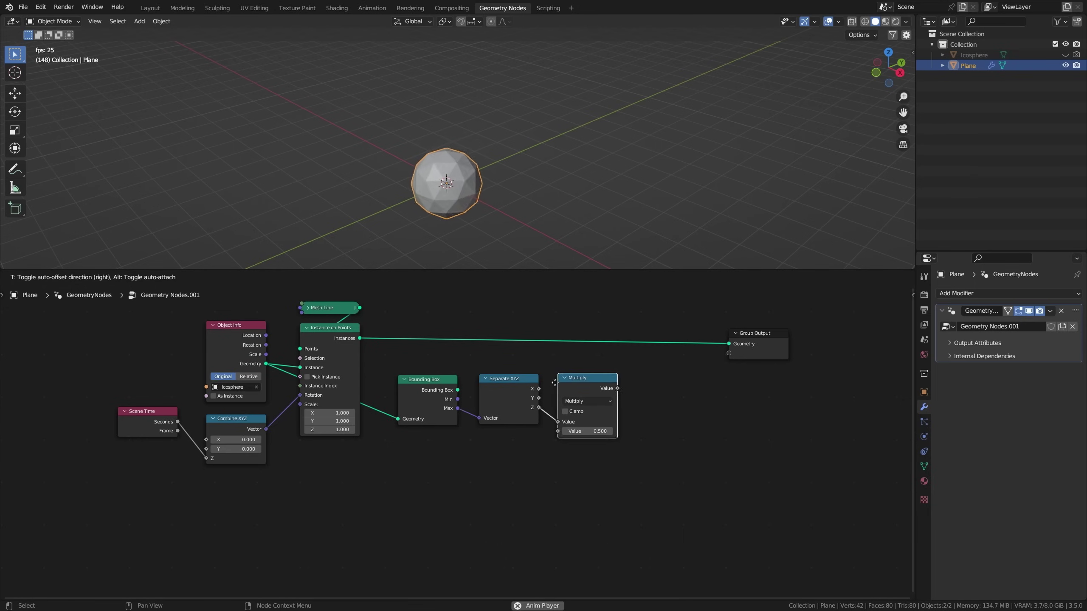
pyautogui.click(580, 438)
pyautogui.click(580, 438)
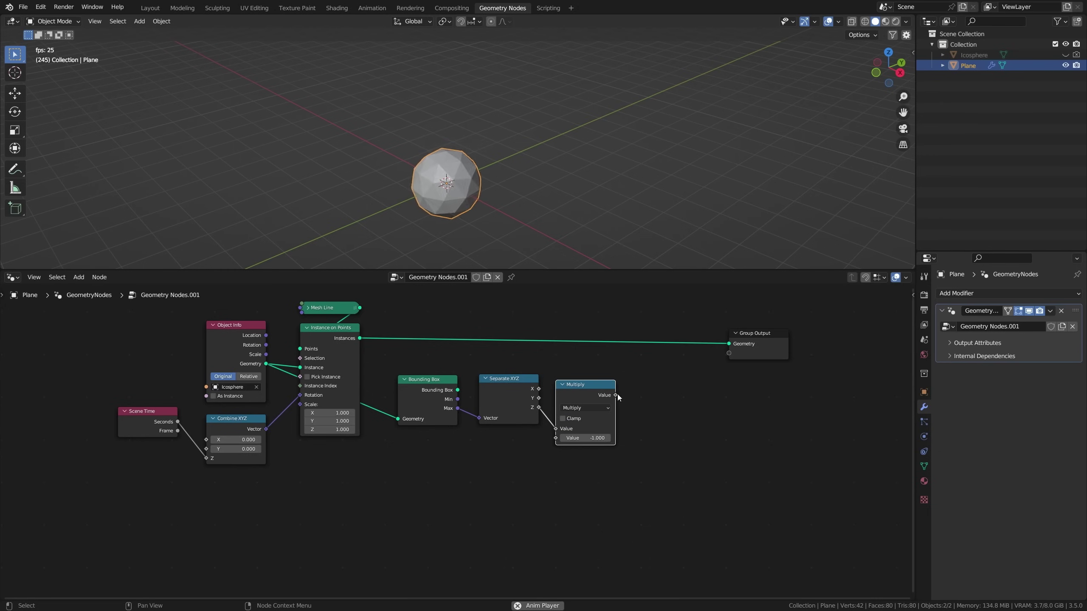
pyautogui.moveTo(617, 396); pyautogui.dragTo(658, 383)
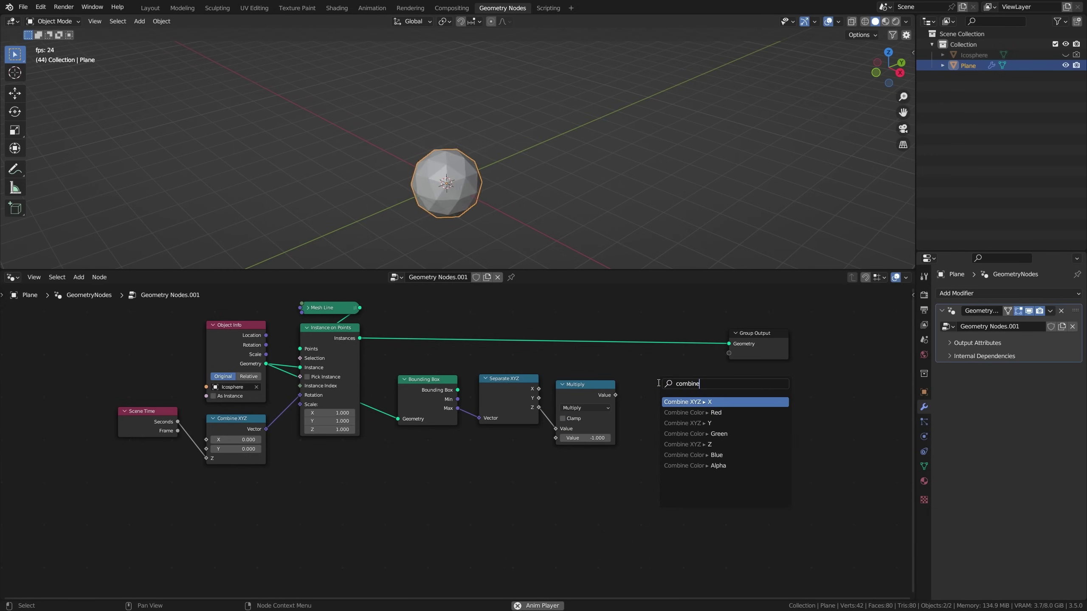
pyautogui.press('Down')
pyautogui.press('Down')
pyautogui.press('Down')
pyautogui.press('Down')
pyautogui.press('Return')
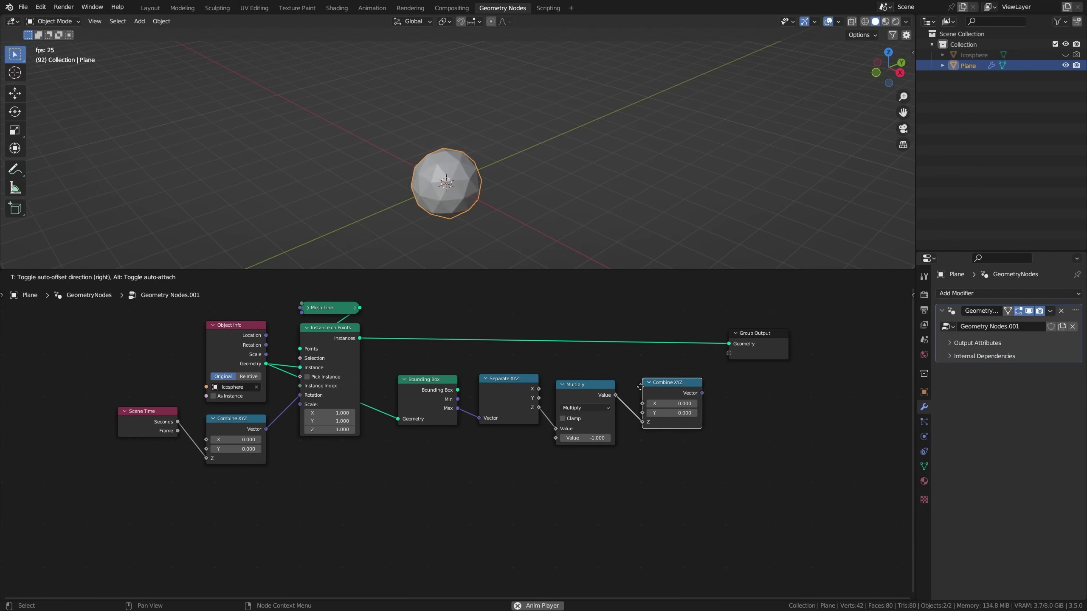
pyautogui.click(636, 391)
# Insert a Set Position node, offset by the combined vector, before the group output.
pyautogui.moveTo(692, 395); pyautogui.dragTo(714, 350)
pyautogui.write('s')
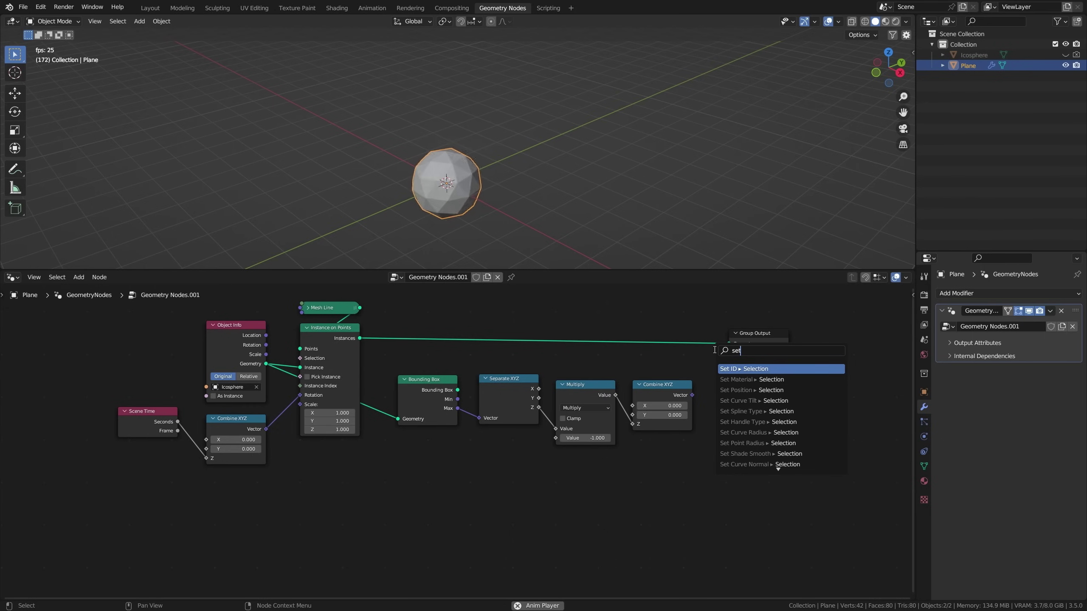
pyautogui.write('et')
pyautogui.press('Down')
pyautogui.press('Down')
pyautogui.press('Return')
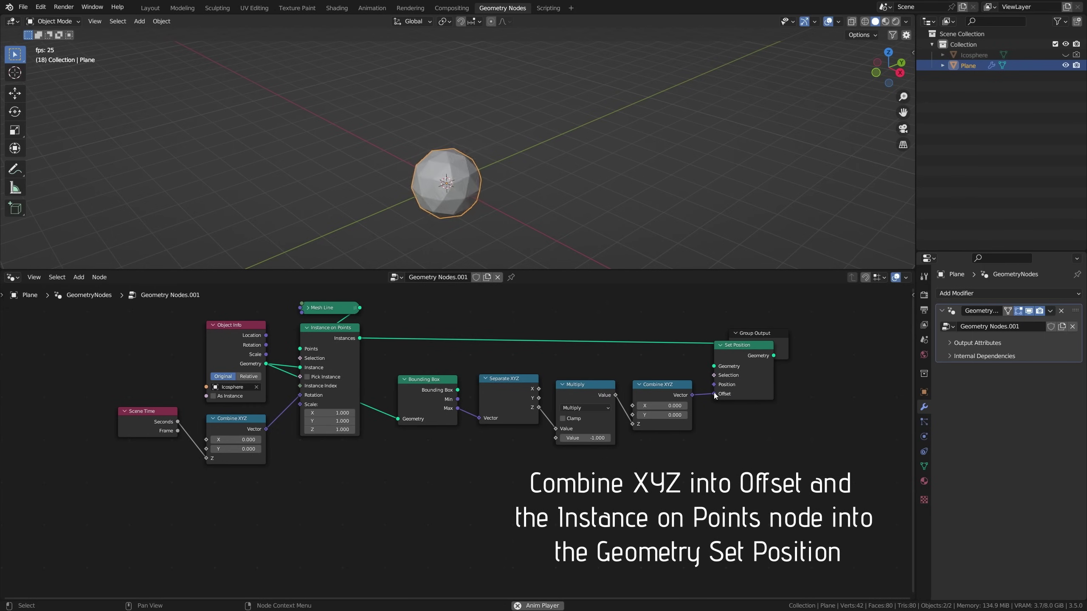
pyautogui.click(716, 380)
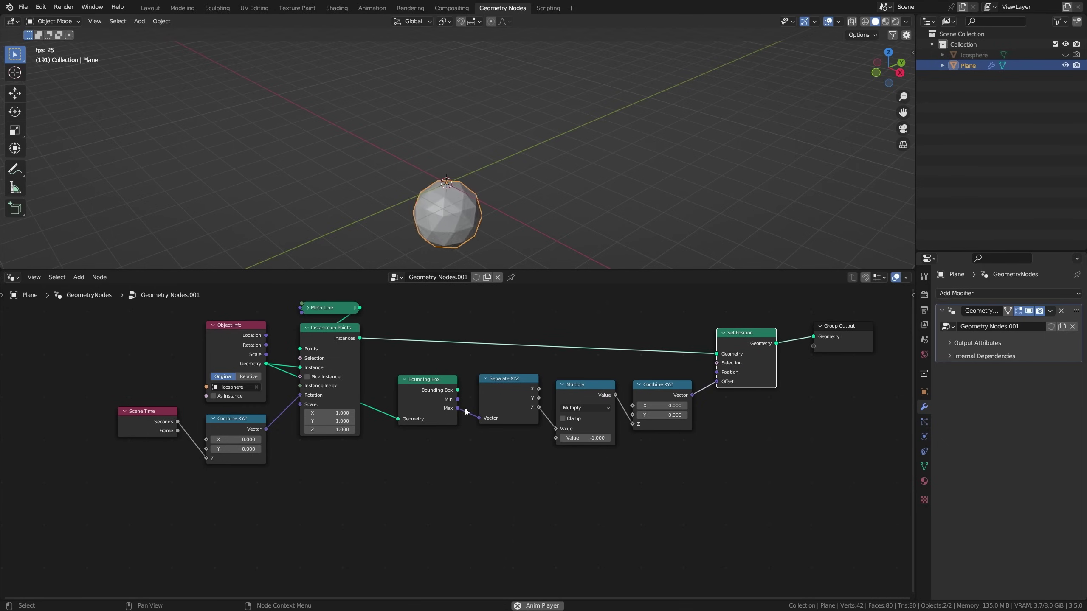
# Take the offset from Bounding Box Min instead of Max and instance Suzanne.
pyautogui.moveTo(457, 399); pyautogui.dragTo(478, 418)
pyautogui.moveTo(475, 231); pyautogui.dragTo(473, 173, button='middle')
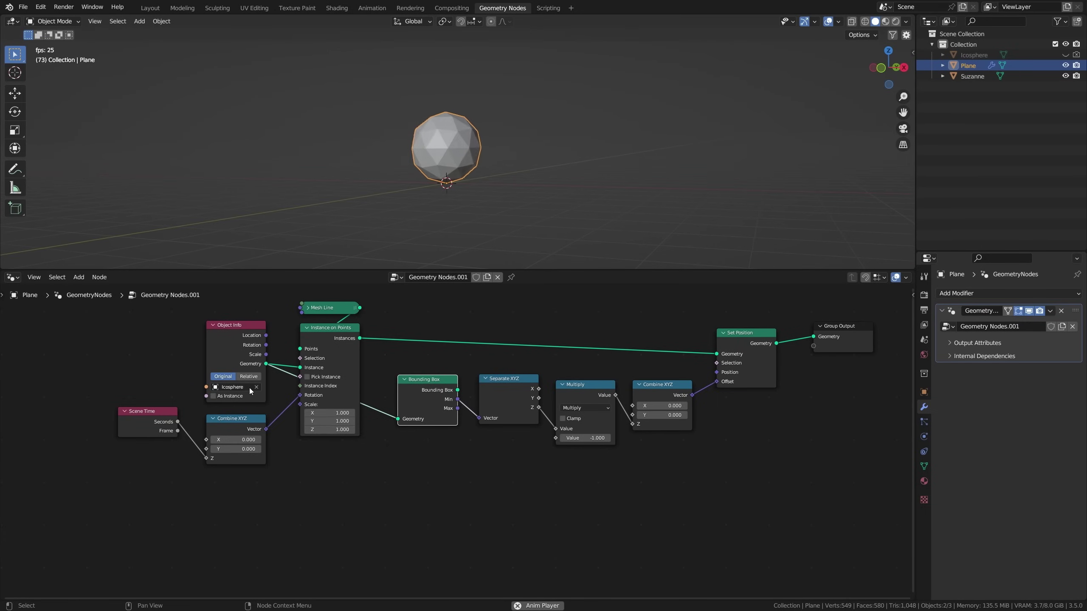
pyautogui.click(972, 77)
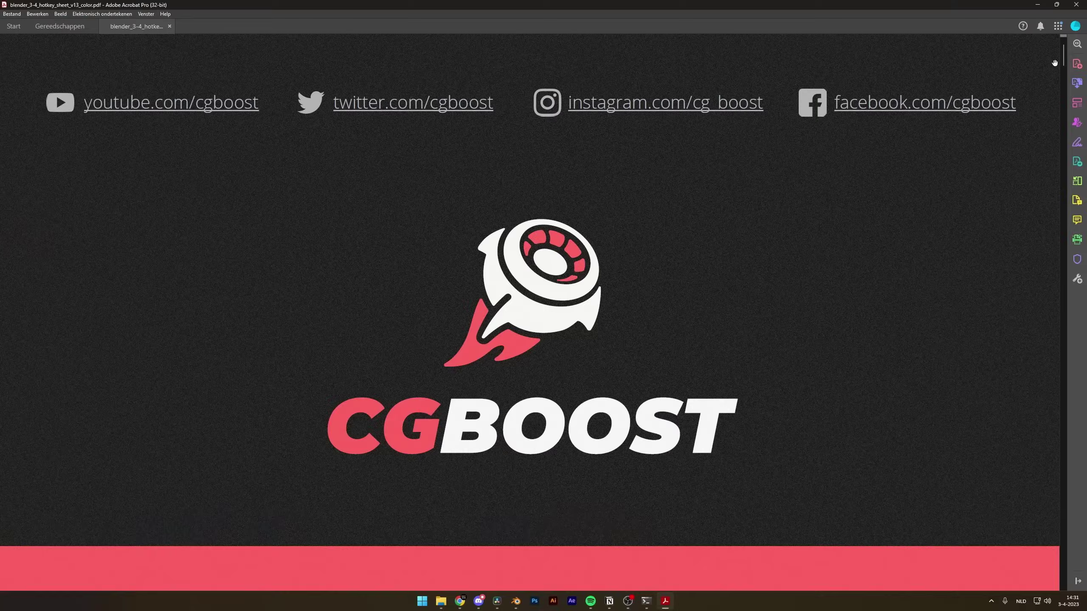
# Scroll through the Blender 3.4 hotkey sheet PDF to reach its cover page.
pyautogui.scroll(-20, 1051, 70)
pyautogui.scroll(-20, 1051, 70)
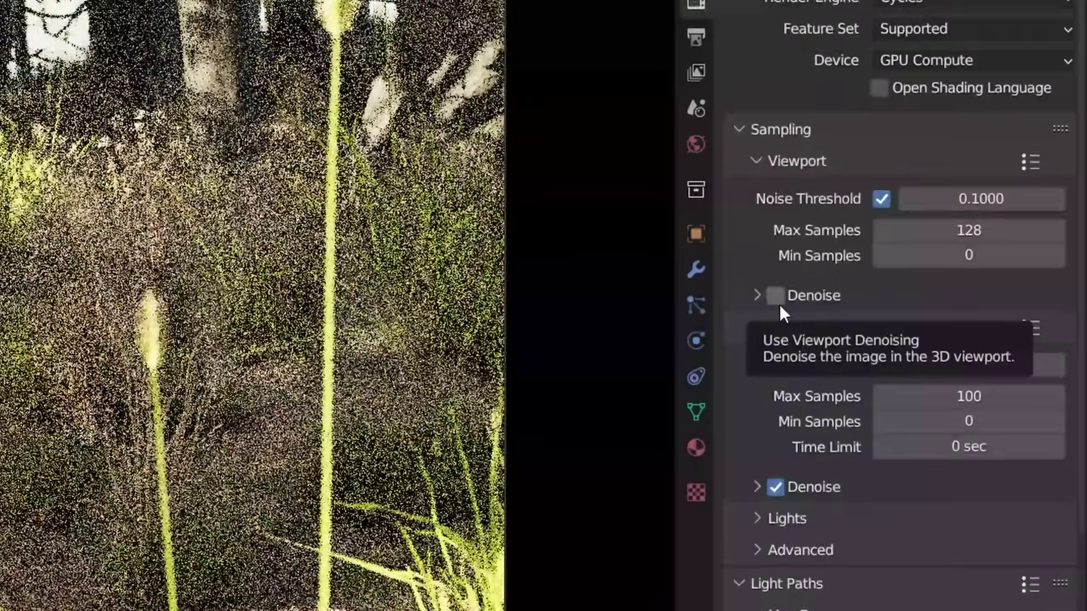
# Tick Denoise under Sampling > Viewport to clean the forest preview.
pyautogui.click(774, 295)
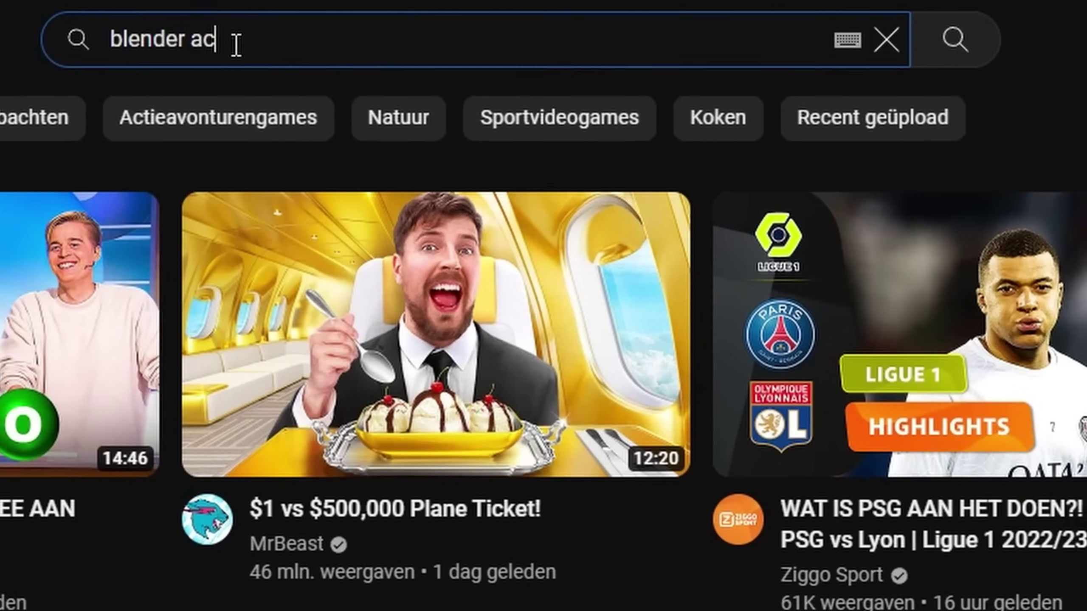
# Complete the YouTube search for 'blender academy' and submit it.
pyautogui.write('ademy')
pyautogui.press('Return')
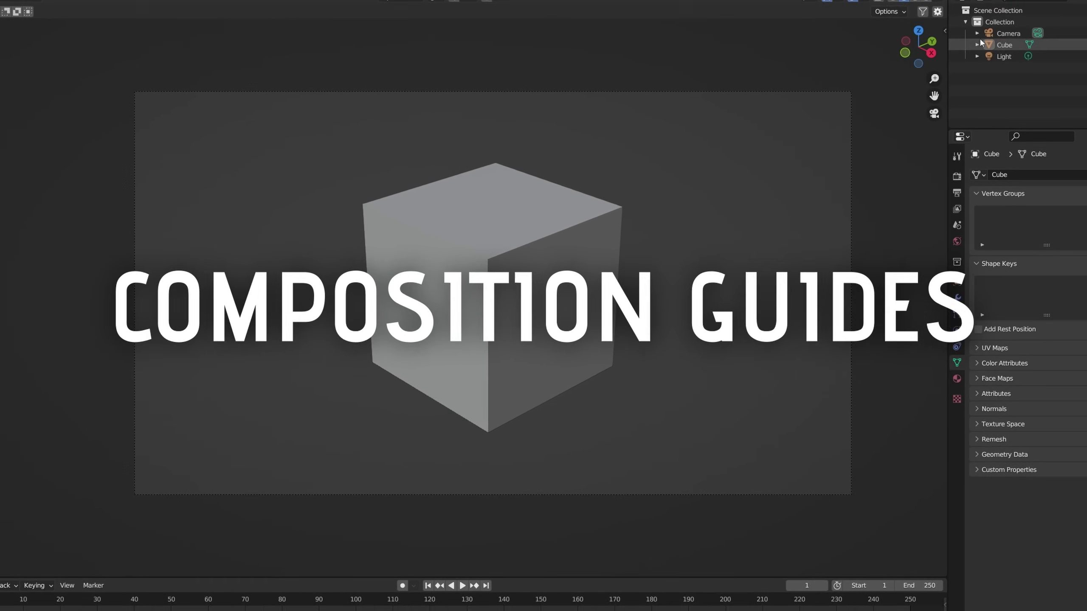
# Select the camera and expand its Viewport Display composition guide options.
pyautogui.click(1012, 26)
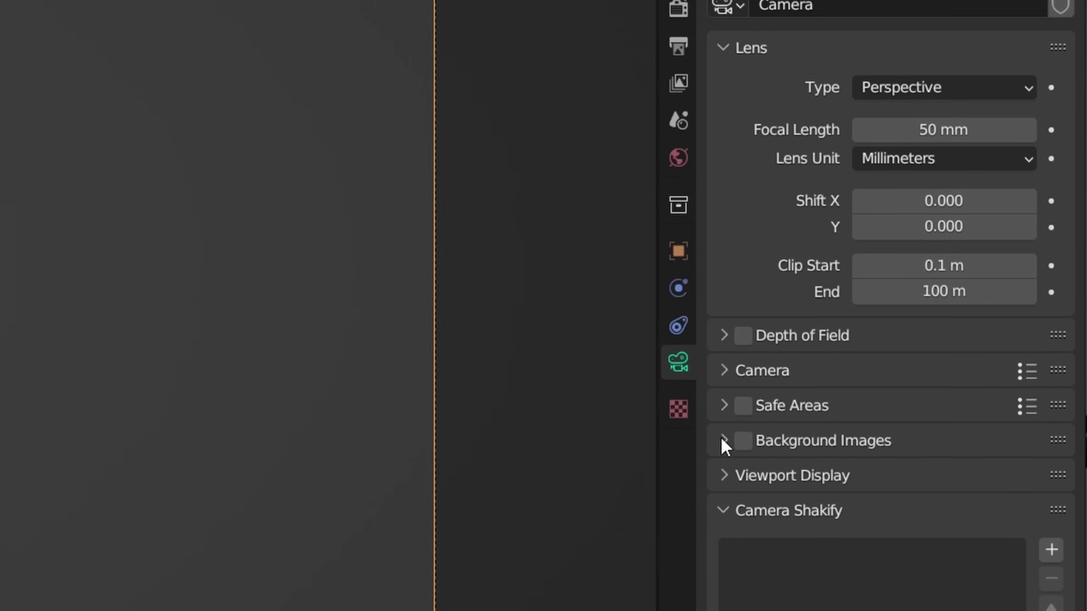
pyautogui.click(729, 479)
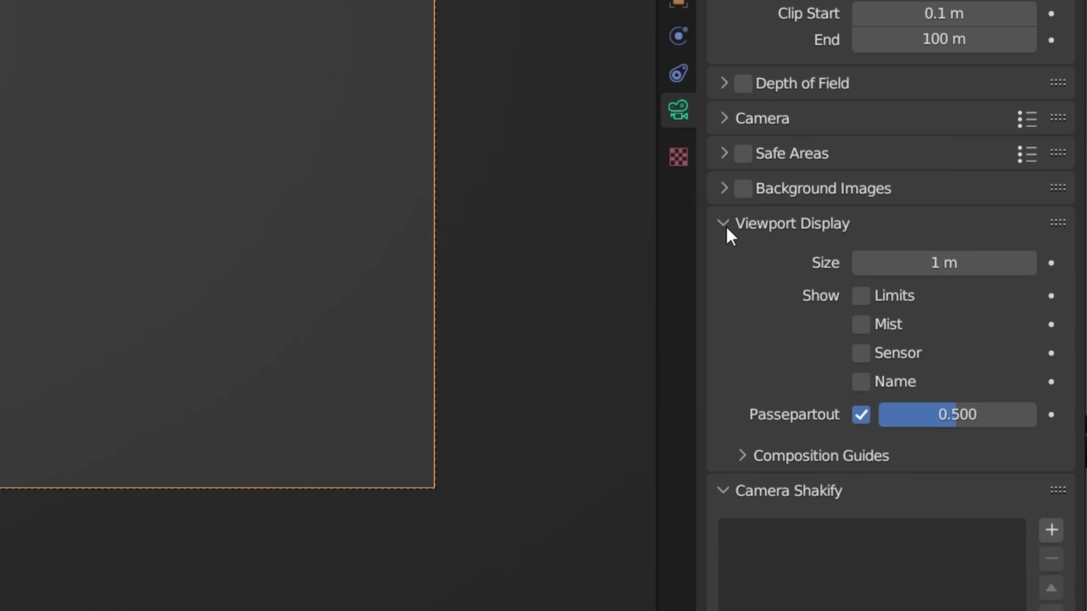
pyautogui.click(740, 458)
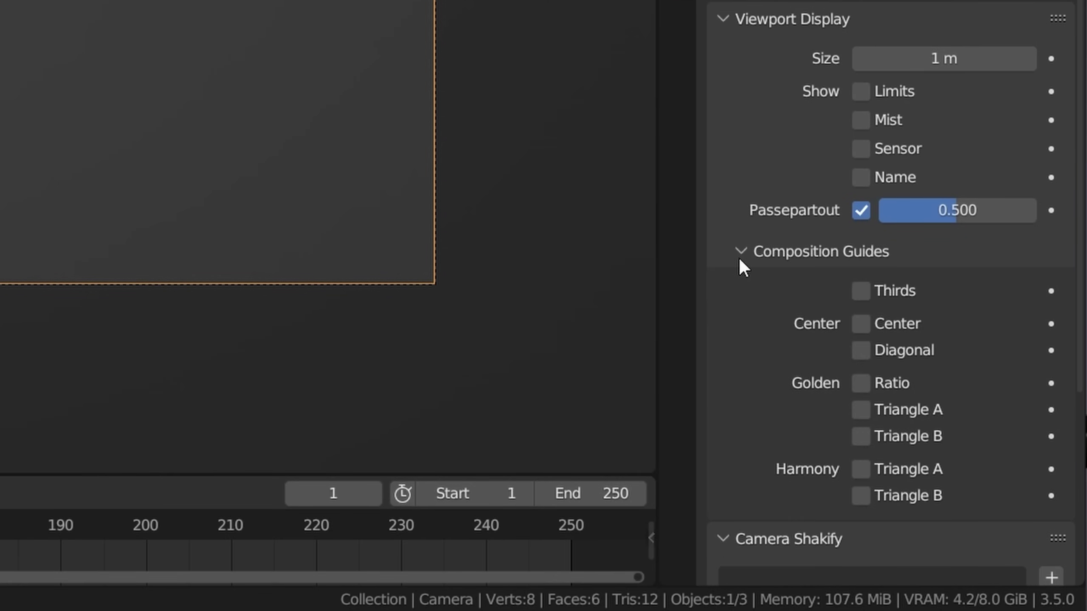
pyautogui.scroll(-5, 818, 269)
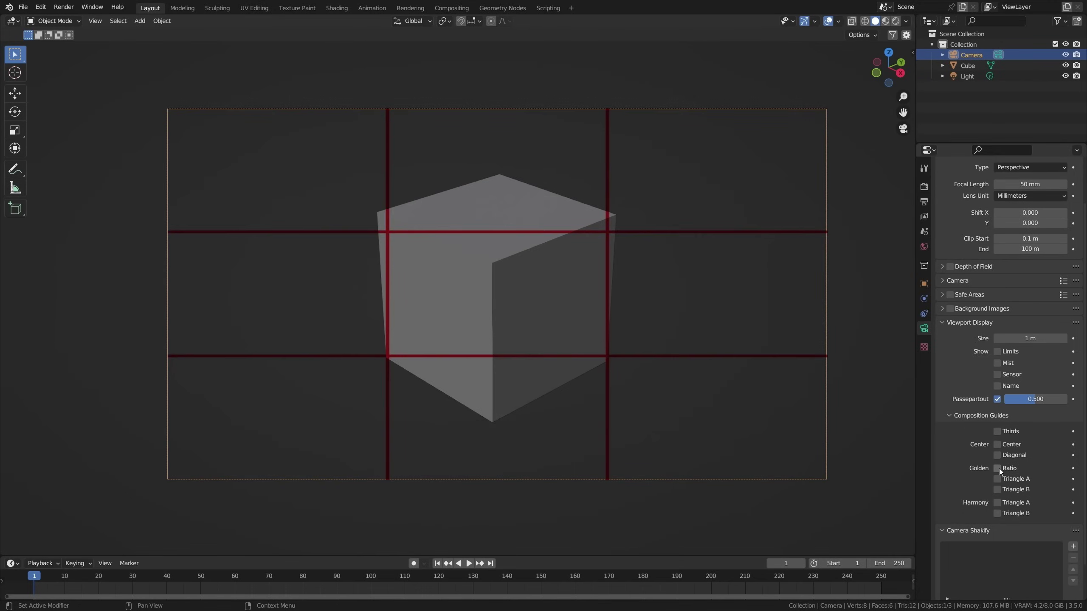
# Enable the Golden Ratio guide, then orbit the sculpted sphere to view the horn.
pyautogui.click(997, 469)
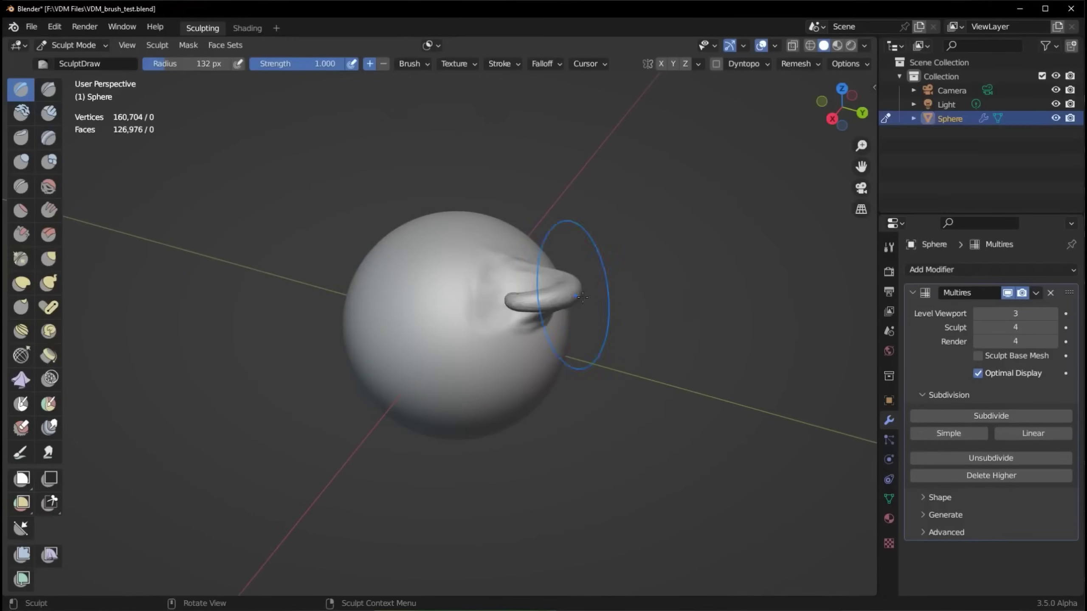
pyautogui.moveTo(582, 297); pyautogui.dragTo(526, 266, button='middle')
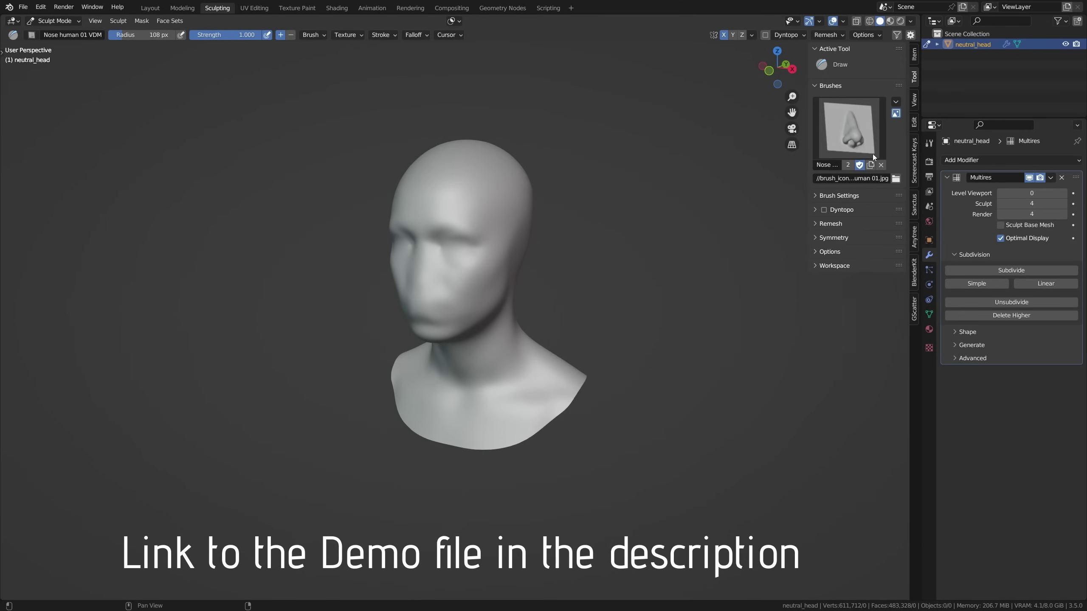
# Pick the Ear human VDM brush and stamp ears on the side of the head.
pyautogui.click(875, 136)
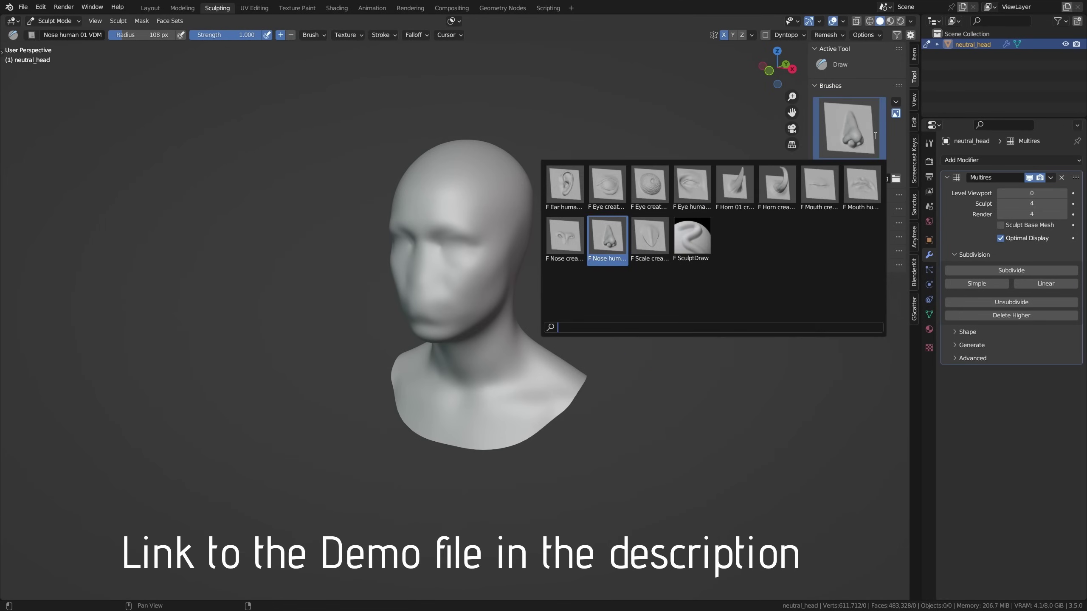
pyautogui.click(578, 198)
pyautogui.moveTo(564, 214); pyautogui.dragTo(543, 232, button='middle')
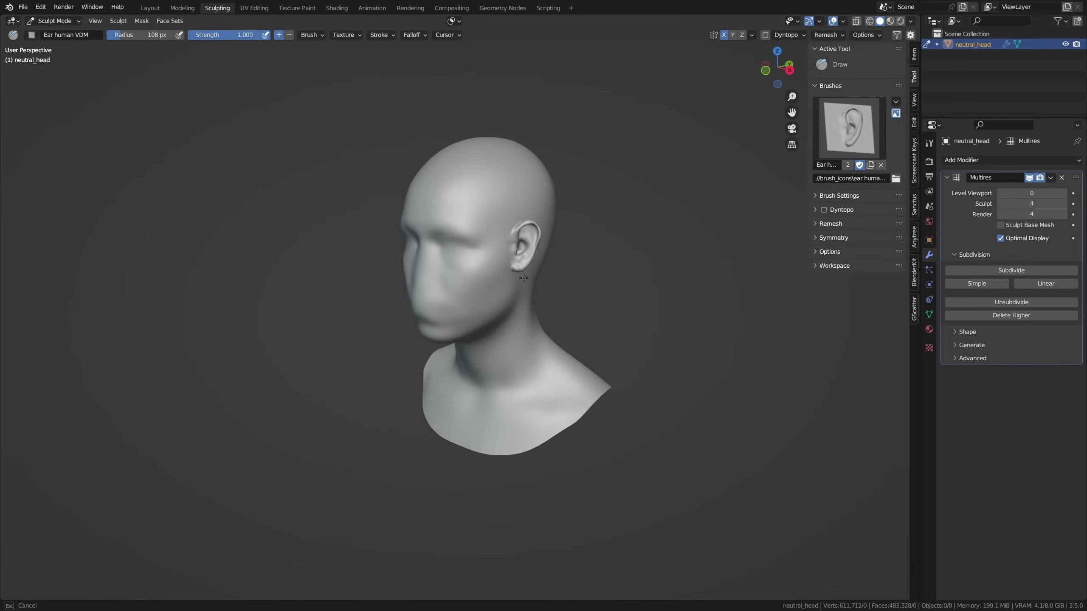
# Switch to the Eye human 01 VDM brush and stamp eyes on the front of the face.
pyautogui.click(861, 141)
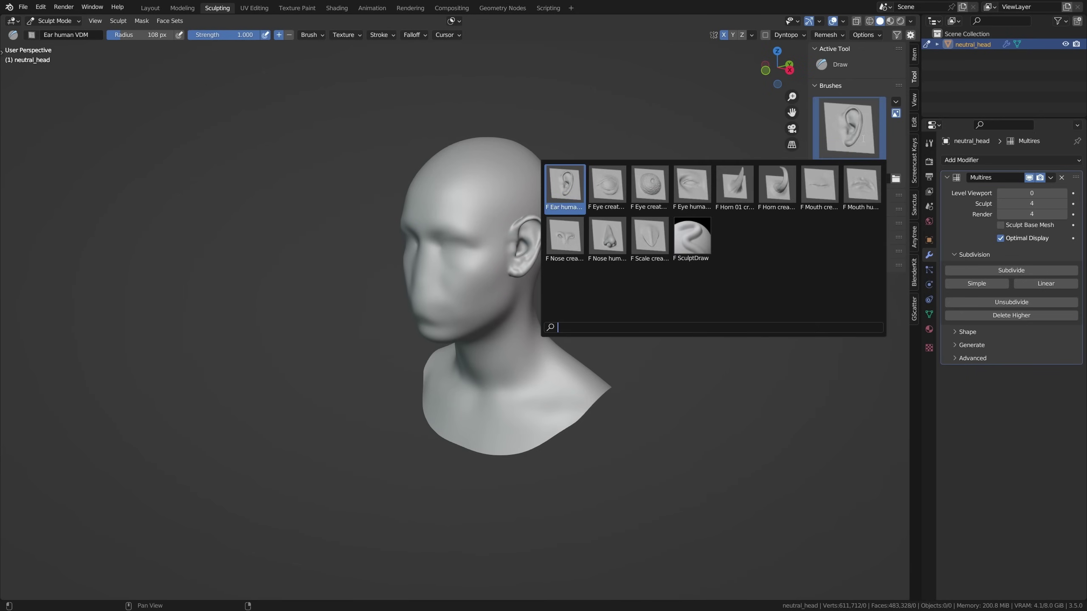
pyautogui.click(681, 199)
pyautogui.moveTo(501, 243); pyautogui.dragTo(497, 257, button='middle')
pyautogui.scroll(4, 492, 258)
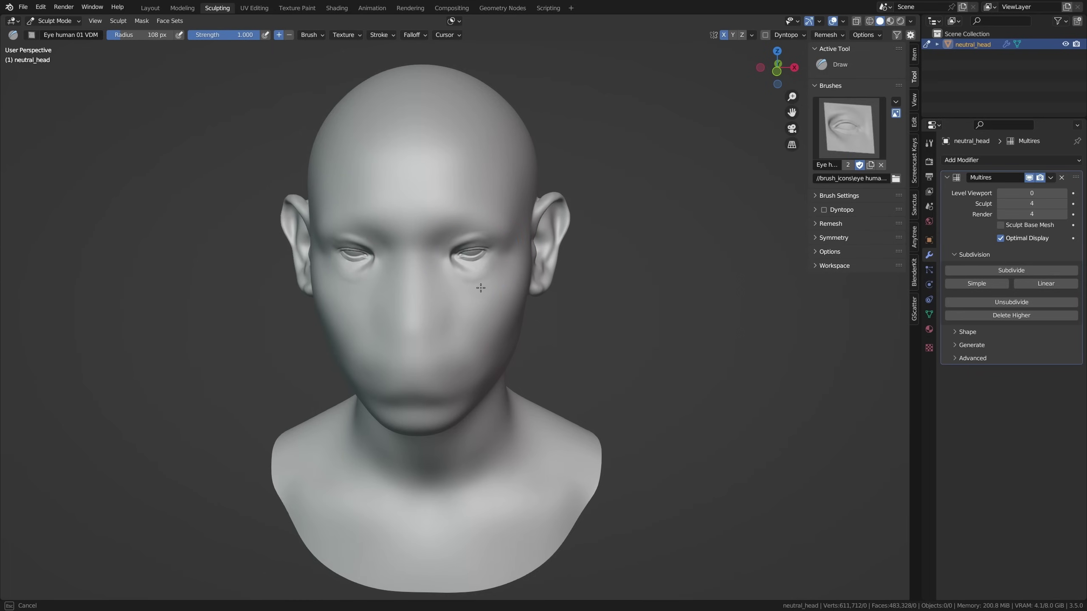
pyautogui.moveTo(479, 313); pyautogui.dragTo(458, 275, button='middle')
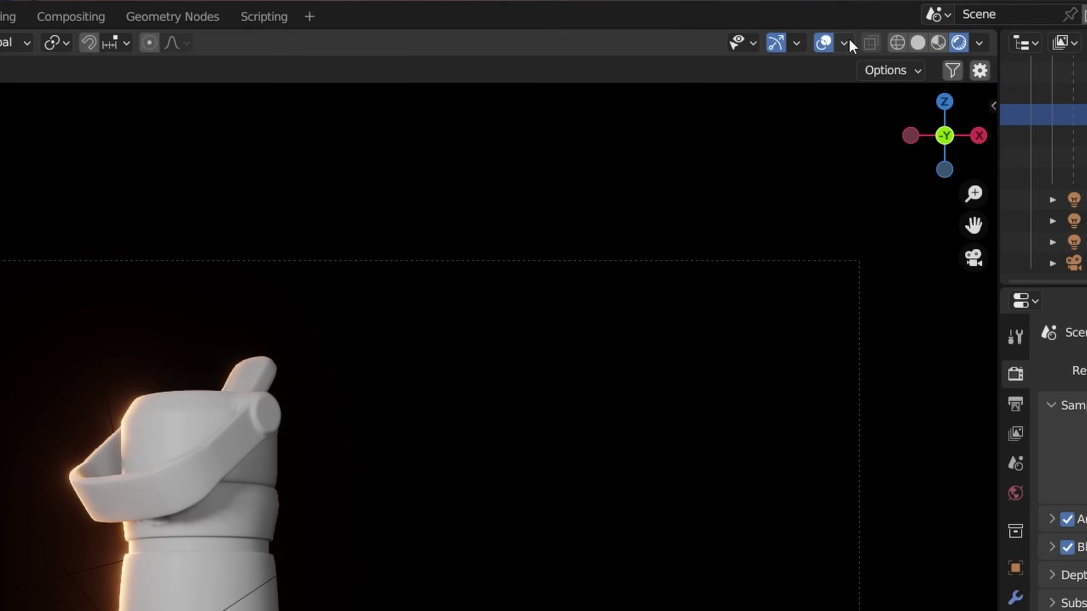
# Enable a 0.5-opacity wireframe overlay and turn off Floor, 3D Cursor and Relationship Lines overlays.
pyautogui.click(839, 20)
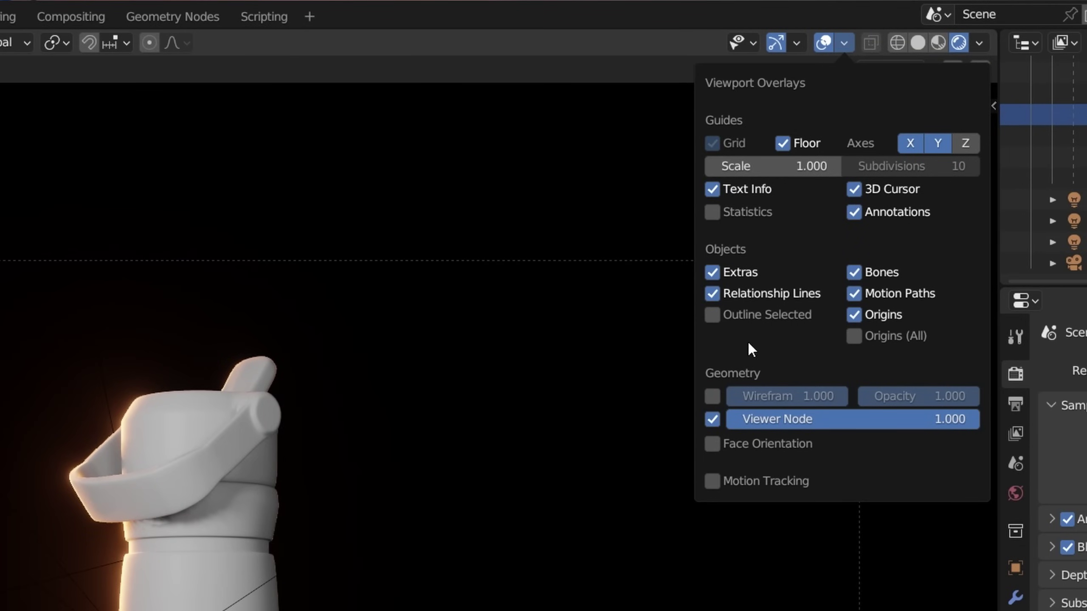
pyautogui.click(712, 396)
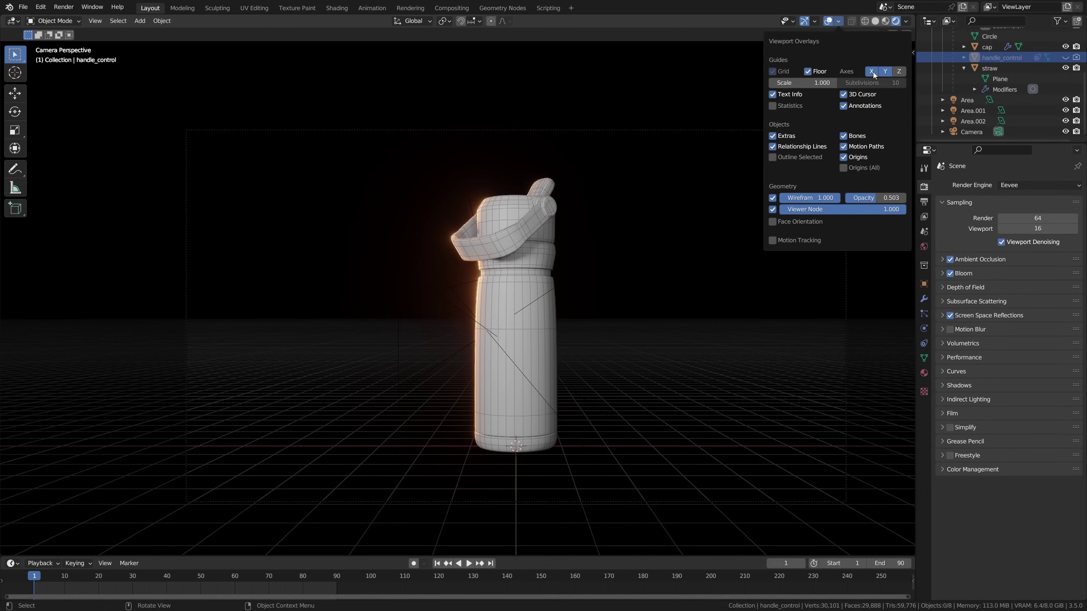
pyautogui.click(783, 143)
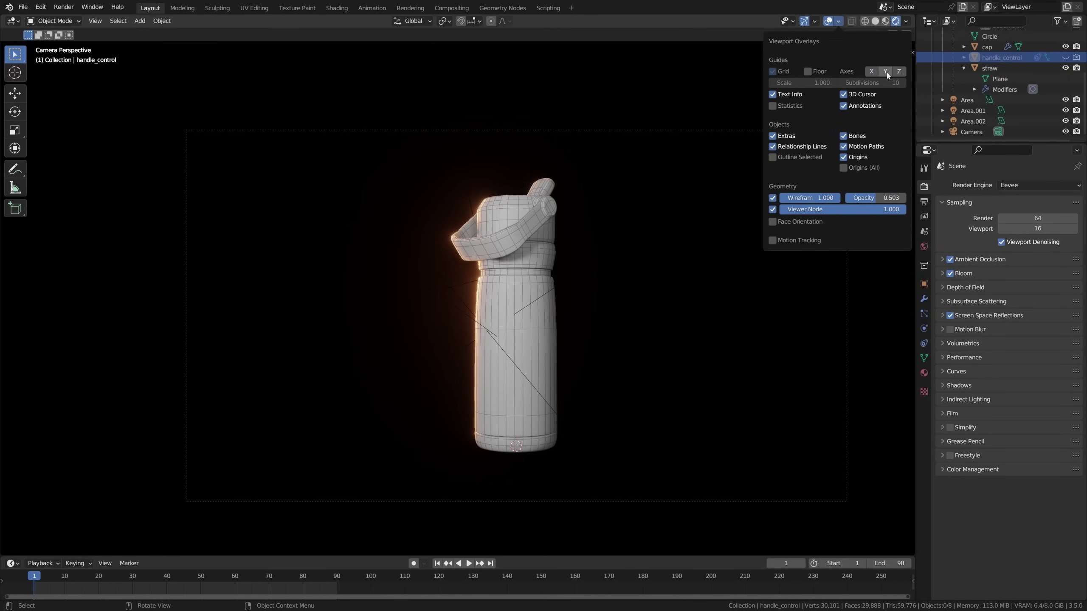
pyautogui.click(844, 96)
pyautogui.click(772, 146)
# In Rendered shading, try Render Image, close it, then use View > Viewport Render Image instead.
pyautogui.press('z')
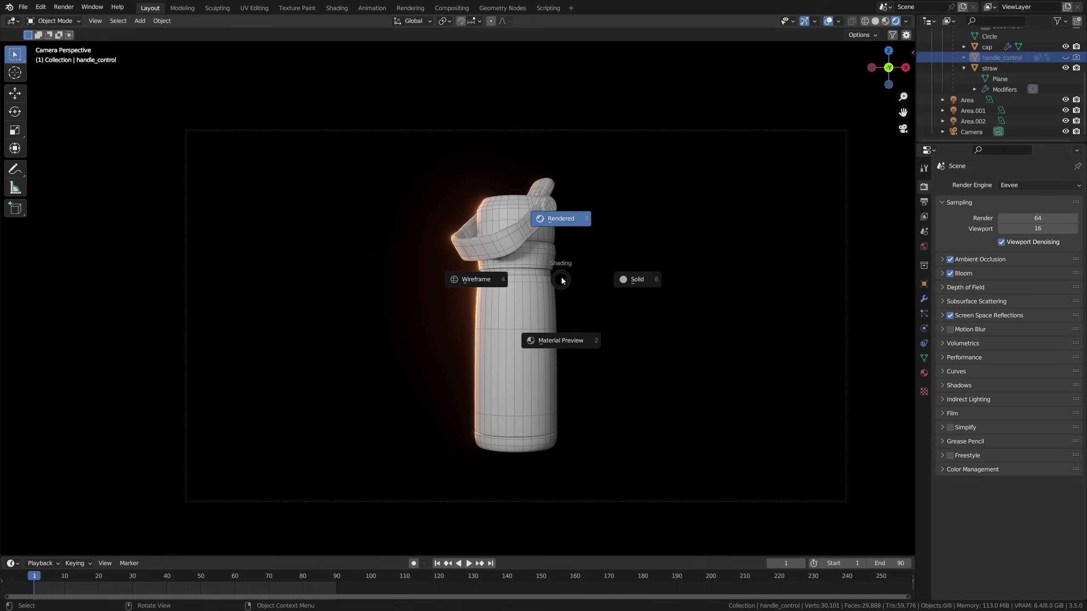
pyautogui.click(573, 219)
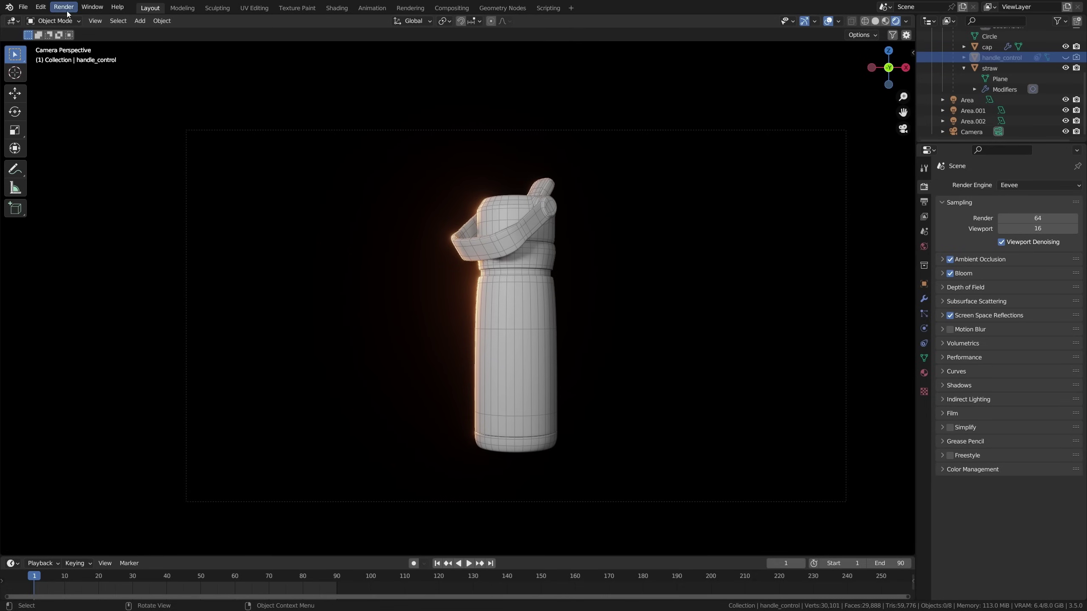
pyautogui.click(71, 21)
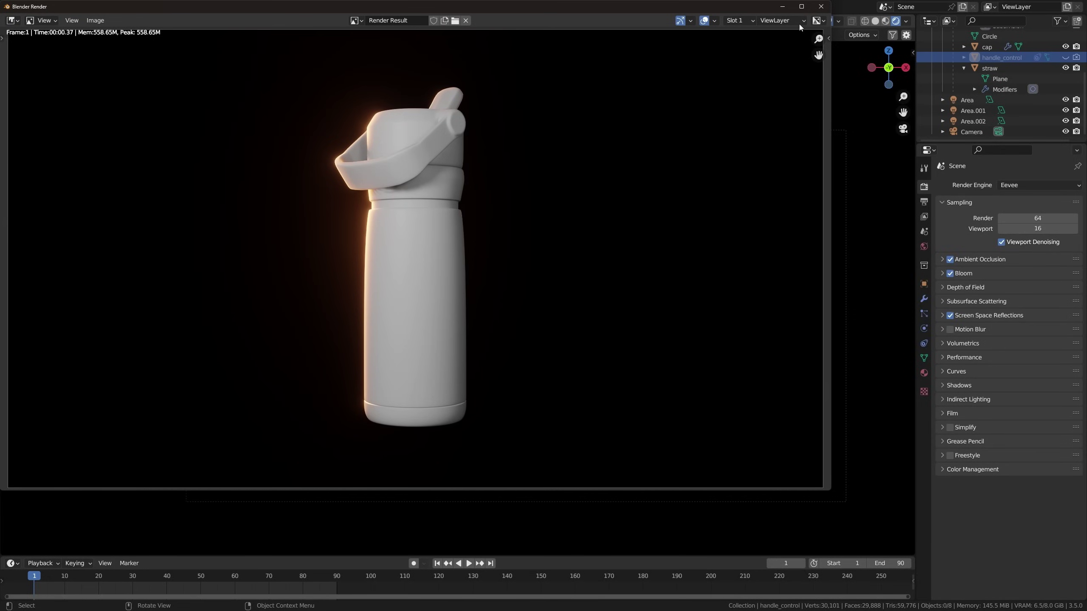
pyautogui.click(820, 7)
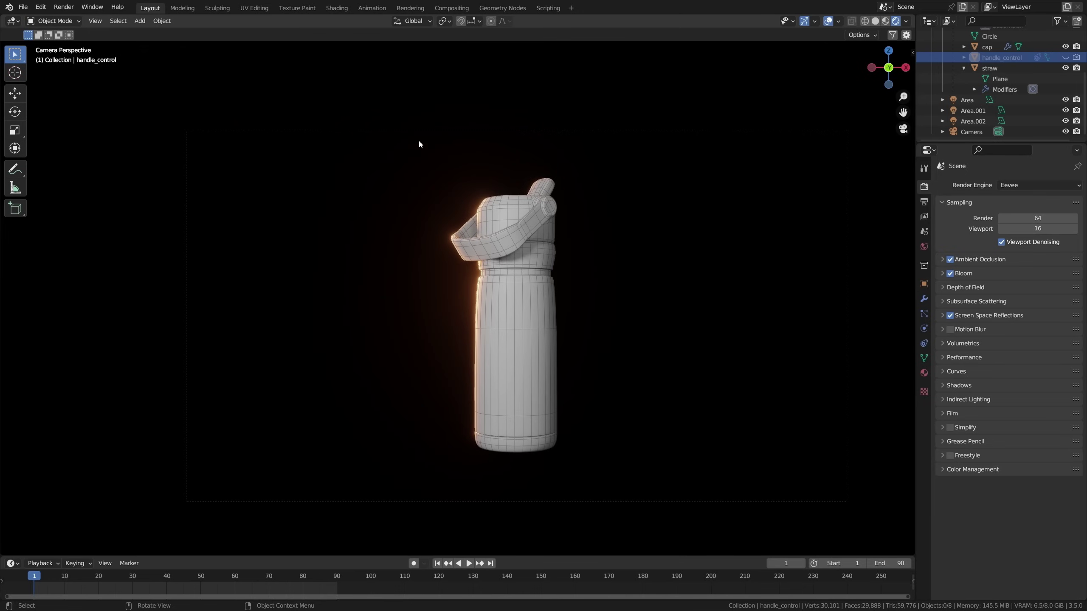
pyautogui.click(98, 23)
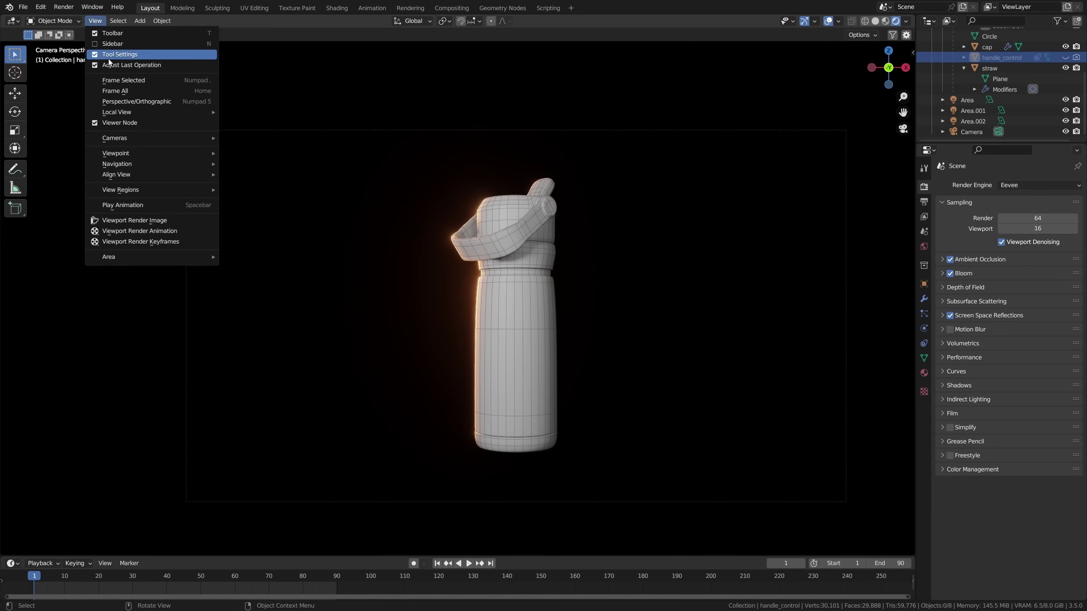
pyautogui.click(139, 221)
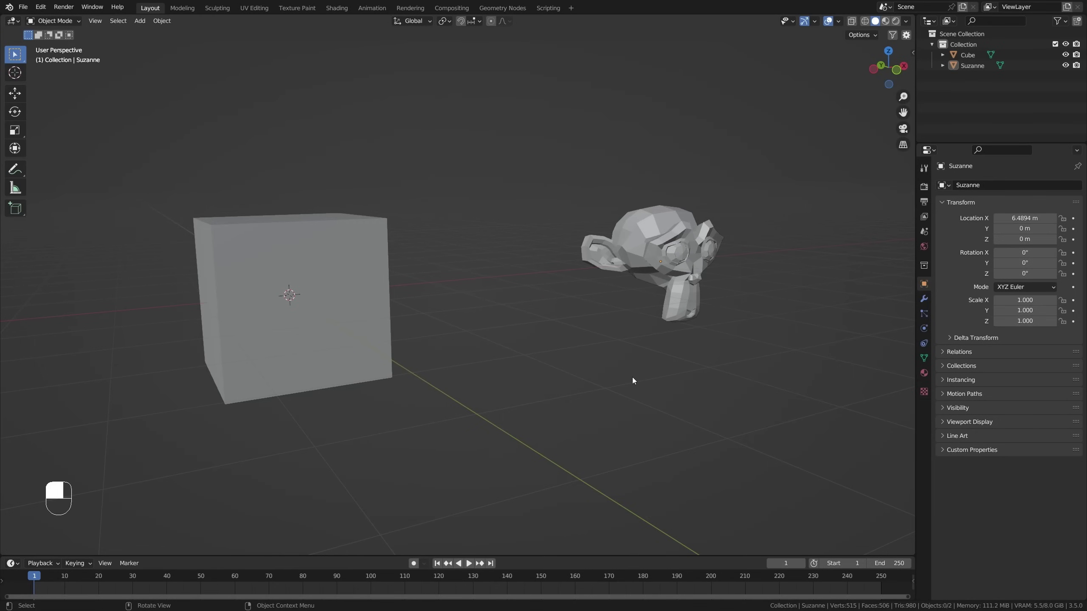
pyautogui.click(313, 273)
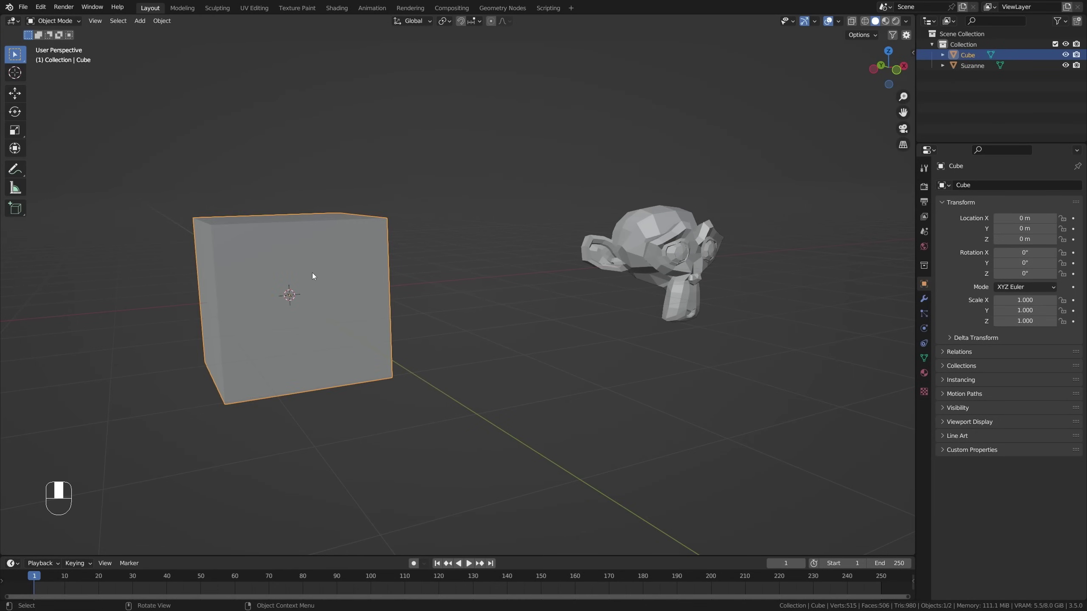
pyautogui.keyDown('shift'); pyautogui.click(640, 256); pyautogui.keyUp('shift')
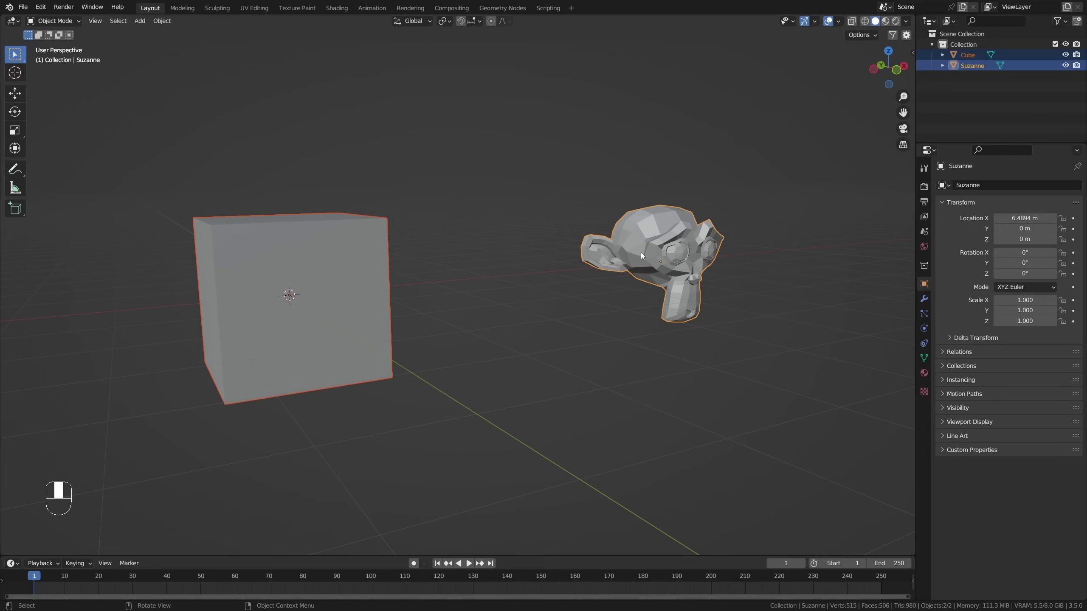
pyautogui.hotkey('ctrl', 'l')
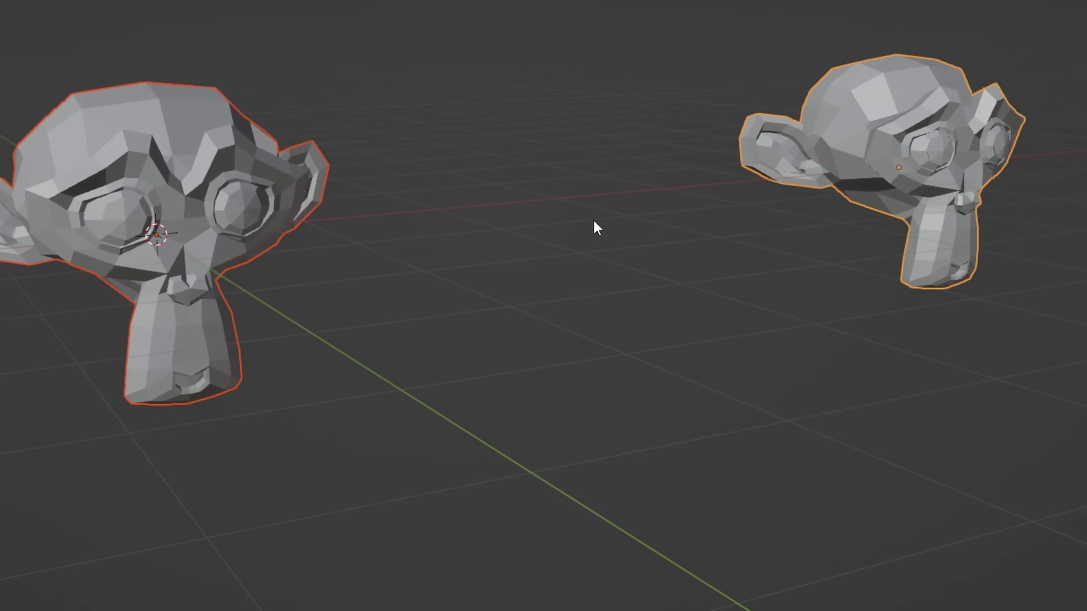
pyautogui.press('Tab')
pyautogui.press('g')
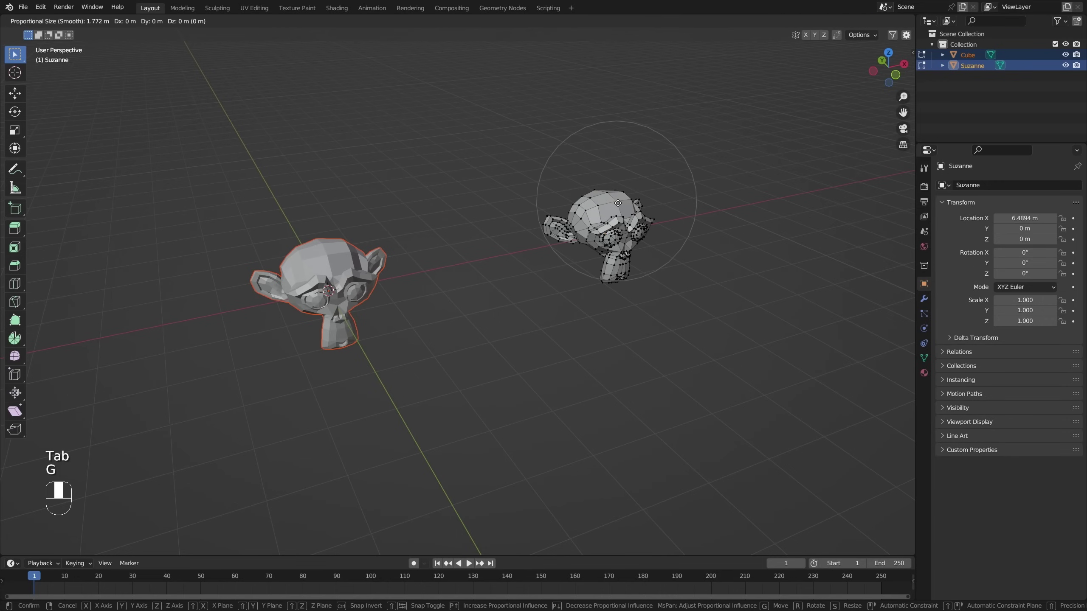
pyautogui.press('z')
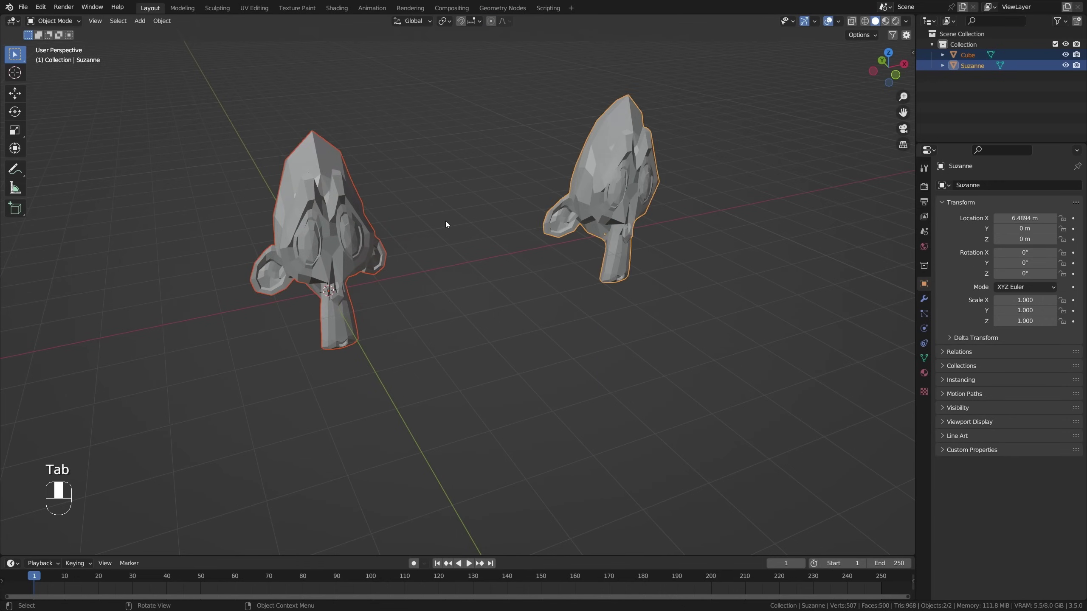
pyautogui.hotkey('alt', 'd')
pyautogui.press('Tab')
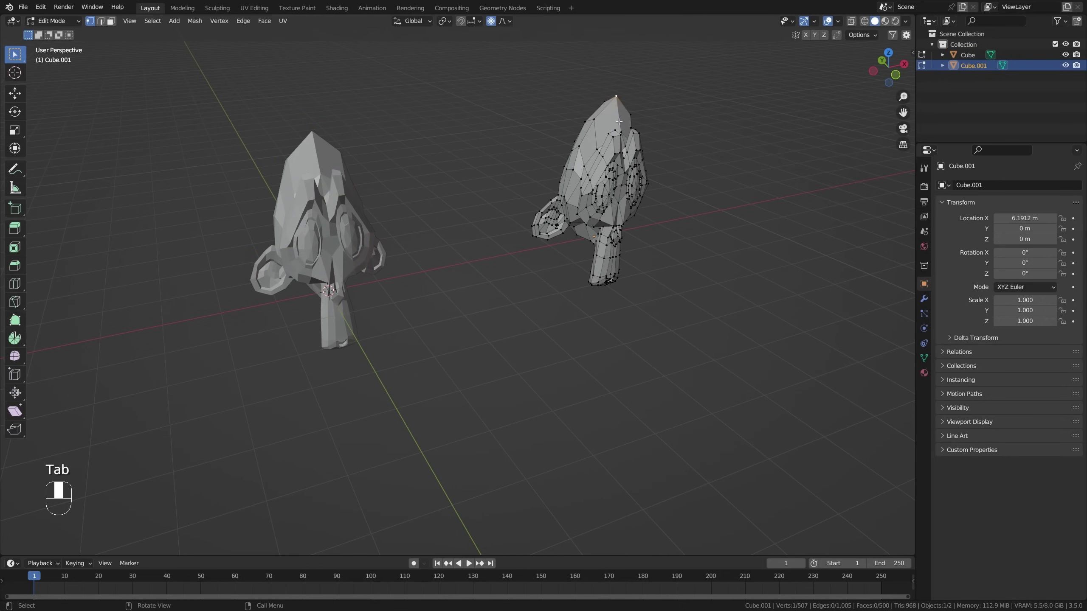
pyautogui.press('g')
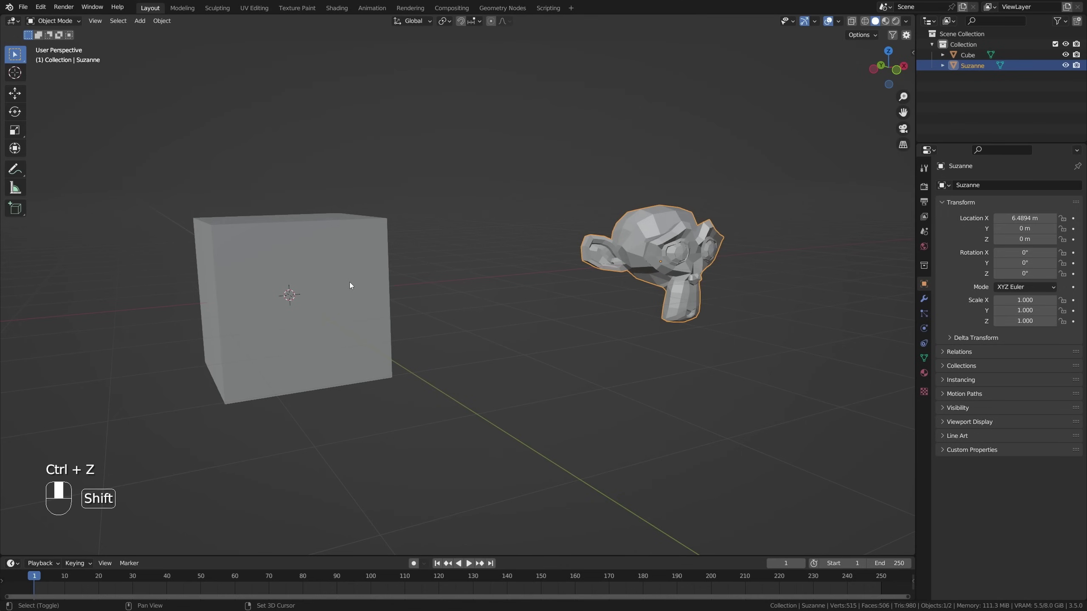
pyautogui.hotkey('ctrl', 'l')
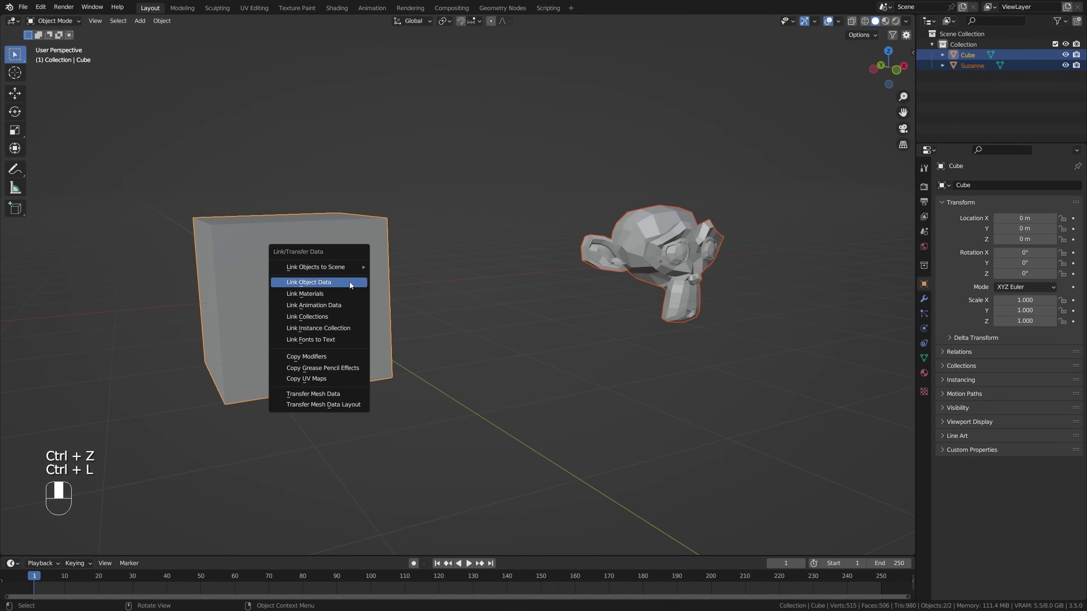
pyautogui.click(350, 285)
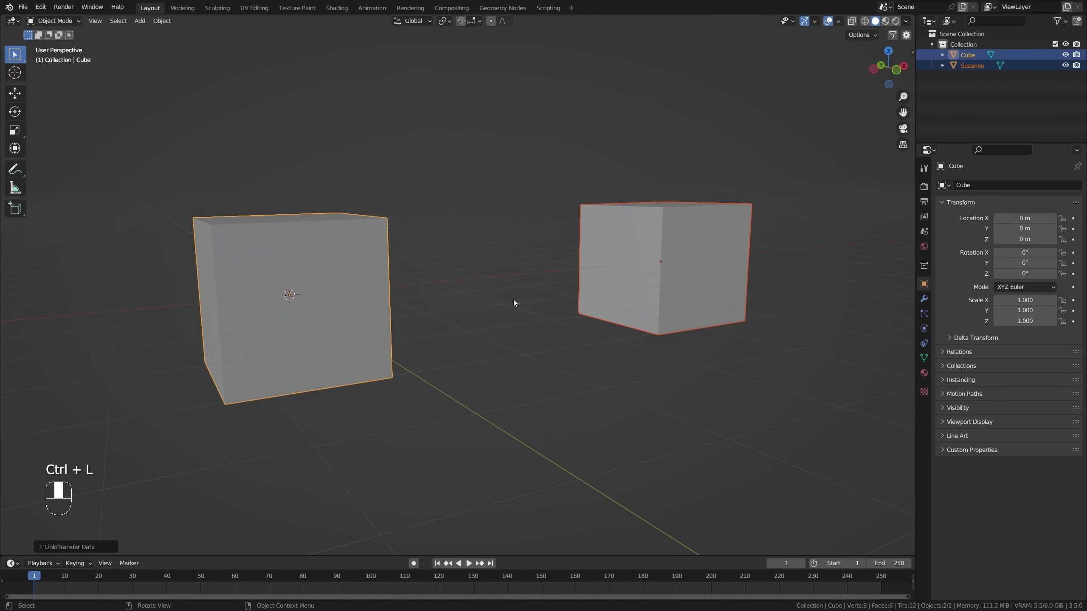
pyautogui.hotkey('ctrl', 'z')
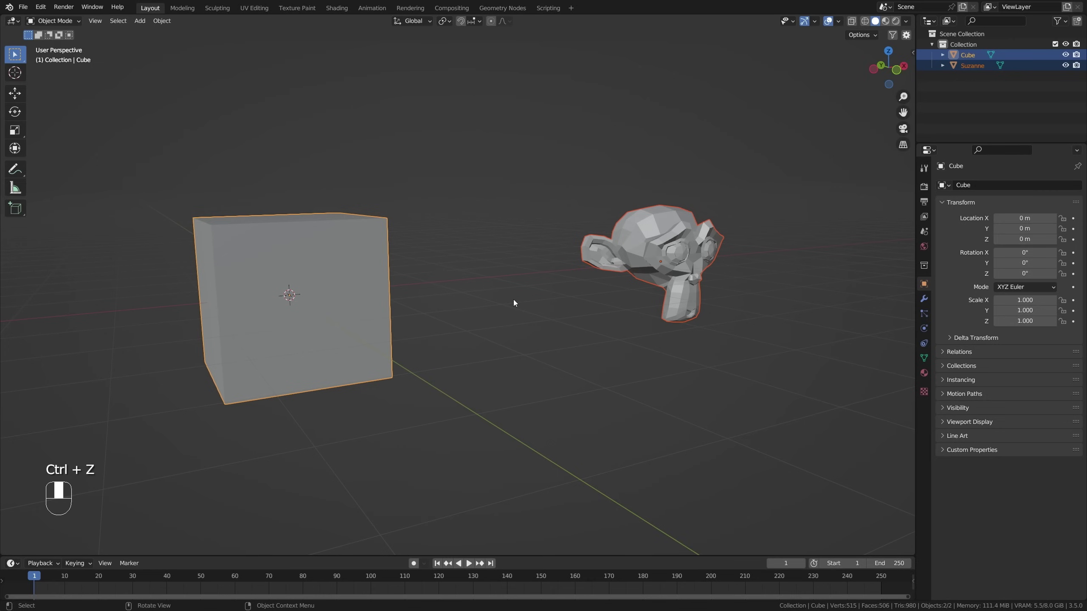
pyautogui.hotkey('ctrl', 'z')
# Try axis-locked moves of Suzanne on X, Y and Z, cancelling each, then move it along Z only.
pyautogui.keyDown('ctrl'); pyautogui.click(628, 258); pyautogui.keyUp('ctrl')
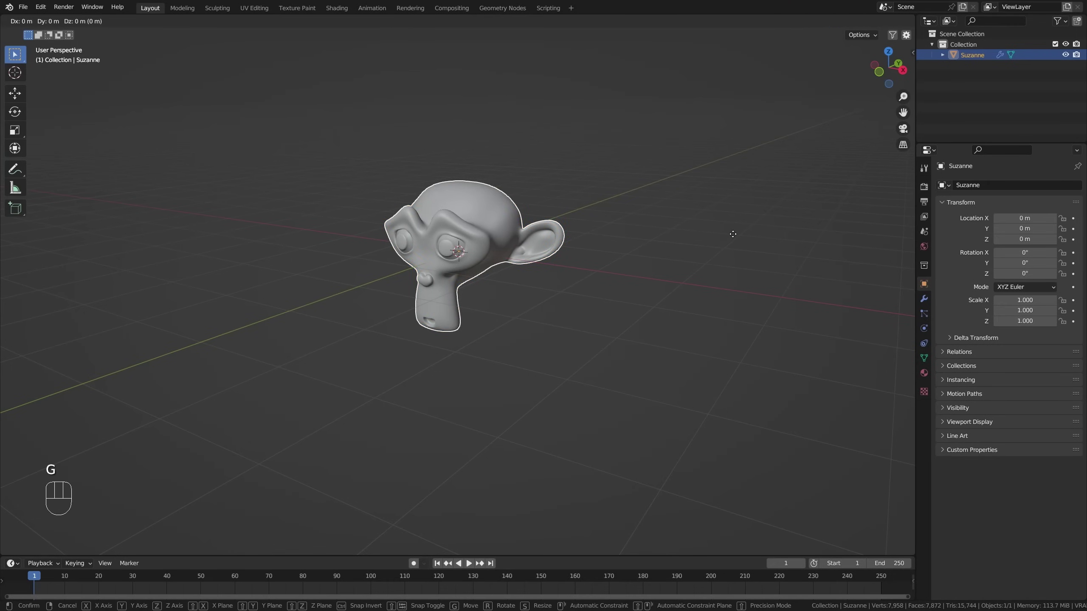
pyautogui.rightClick(789, 217)
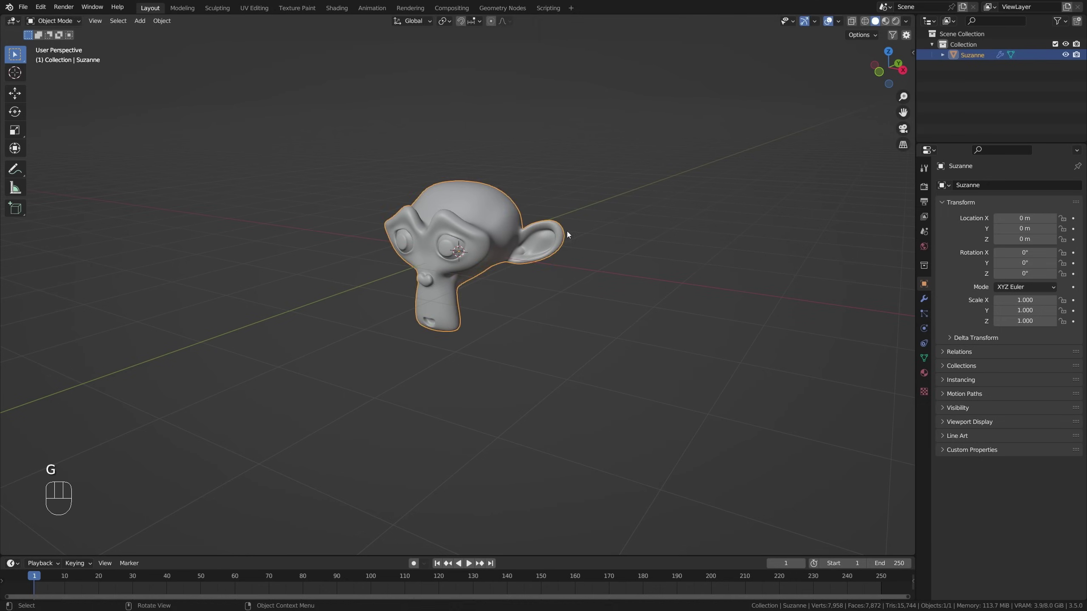
pyautogui.press('y')
pyautogui.press('z')
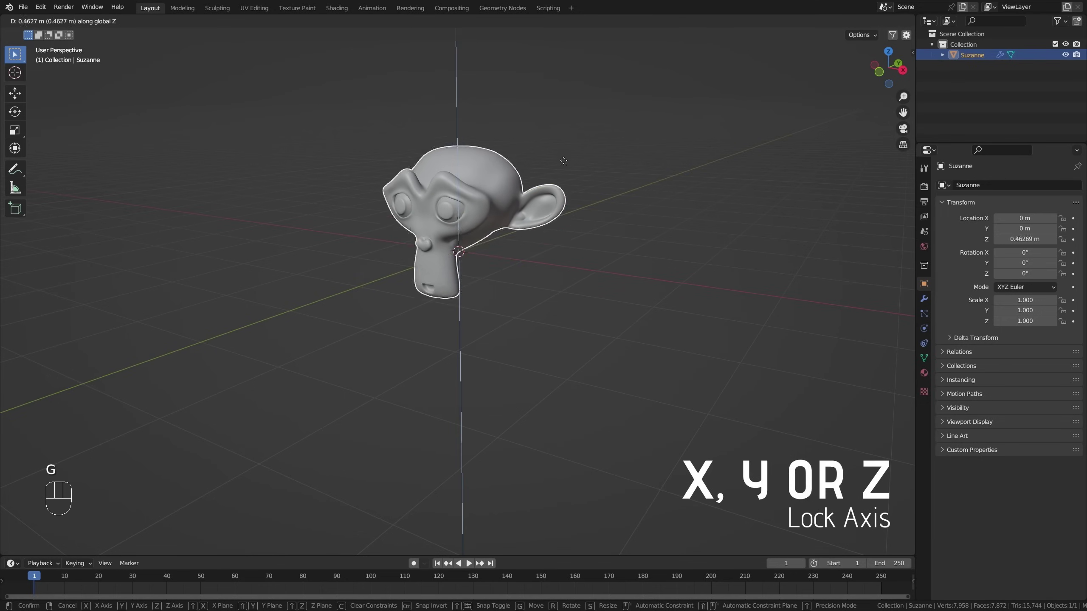
pyautogui.rightClick(602, 152)
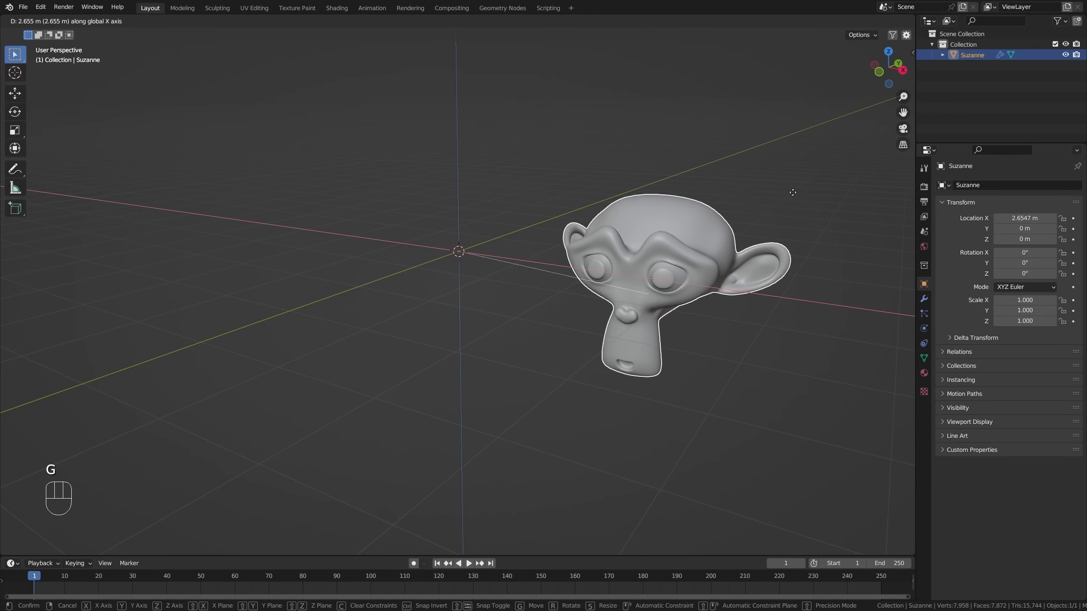
pyautogui.moveTo(790, 193); pyautogui.dragTo(838, 63, button='middle')
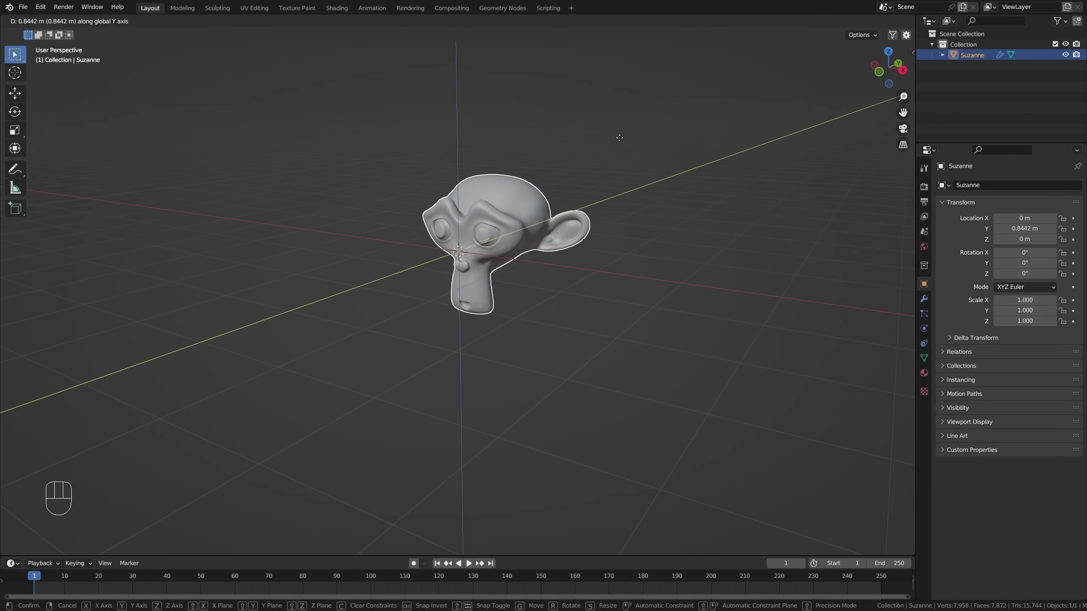
pyautogui.moveTo(331, 198); pyautogui.dragTo(592, 425, button='middle')
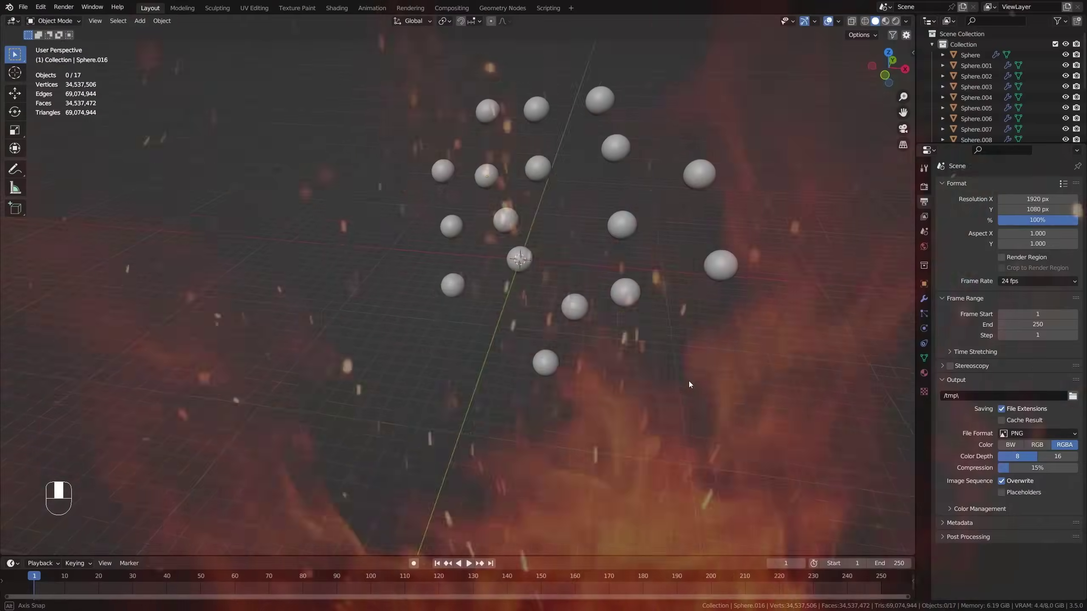
# Duplicate one of the dense spheres with Shift+D, bringing the scene to 19 objects.
pyautogui.moveTo(689, 380)
pyautogui.mouseDown(button='middle')
pyautogui.moveTo(699, 347)
pyautogui.moveTo(766, 339)
pyautogui.moveTo(782, 361)
pyautogui.moveTo(734, 381)
pyautogui.moveTo(698, 377)
pyautogui.mouseUp(button='middle')
pyautogui.hotkey('shift', 'd')
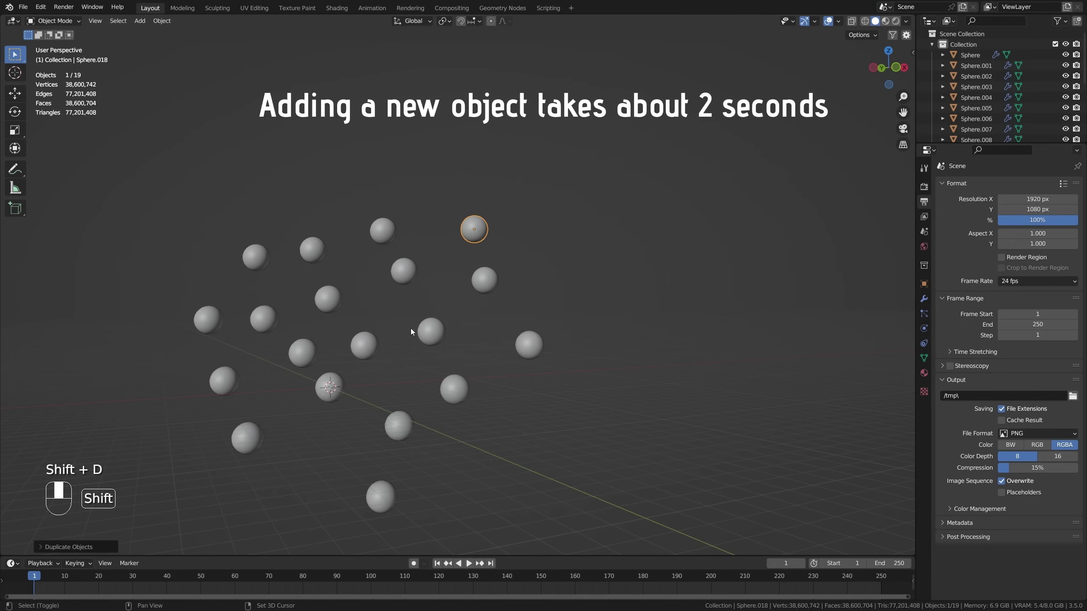
pyautogui.keyDown('shift'); pyautogui.moveTo(412, 331); pyautogui.dragTo(584, 287, button='middle'); pyautogui.keyUp('shift')
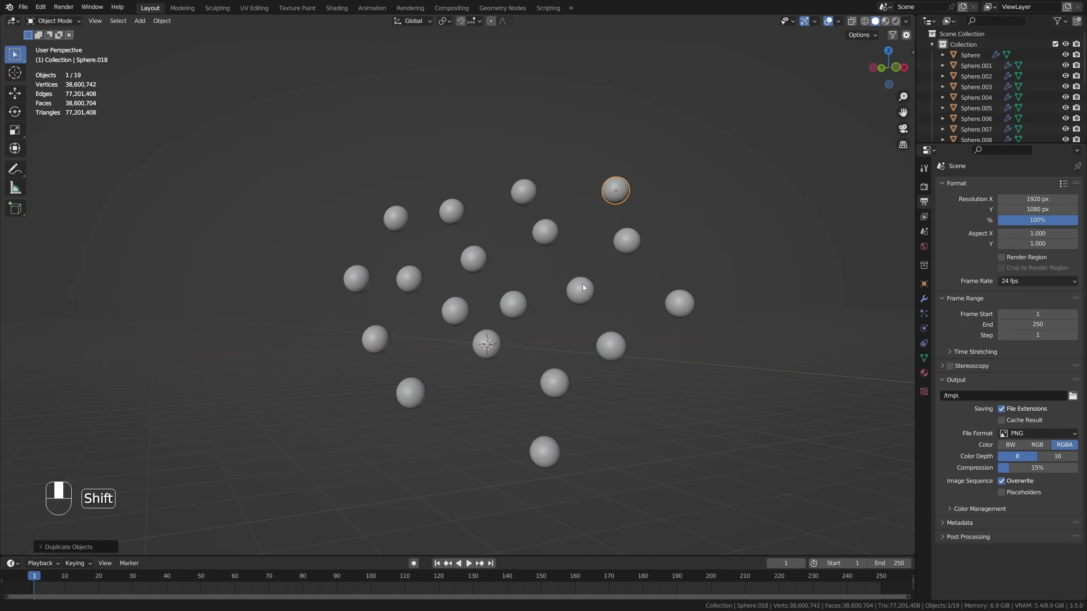
# Enable Simplify in Render properties with Viewport Max Subdivision set to 2.
pyautogui.click(918, 187)
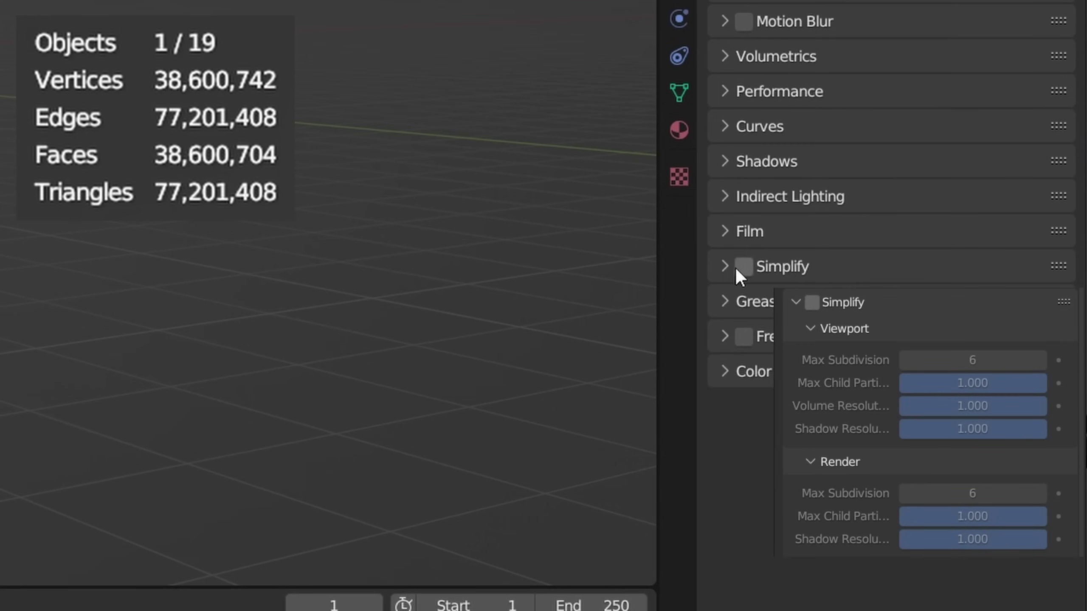
pyautogui.click(736, 269)
pyautogui.click(727, 268)
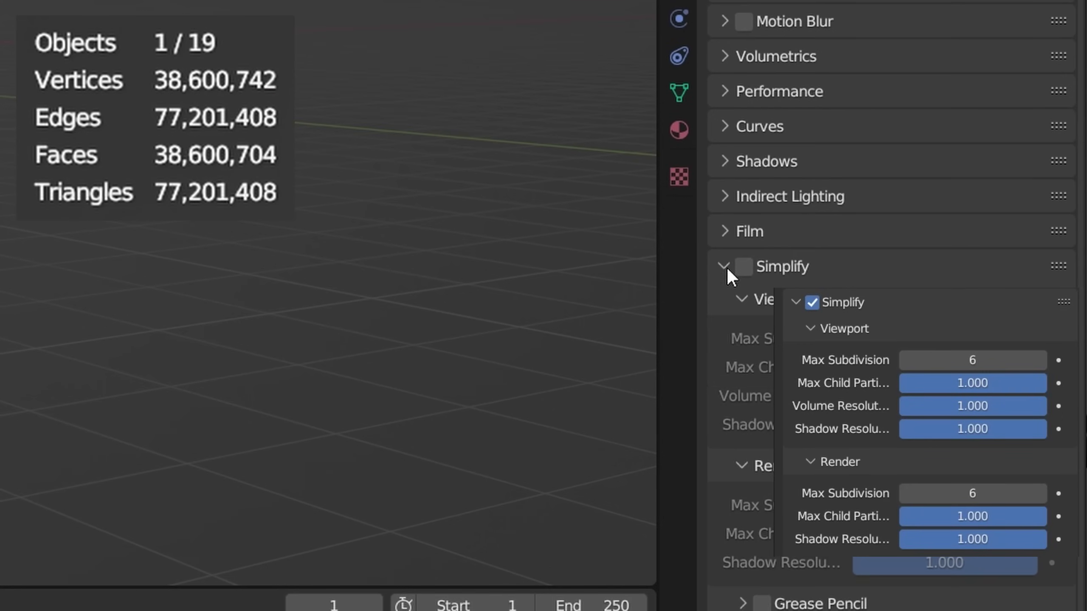
pyautogui.click(950, 361)
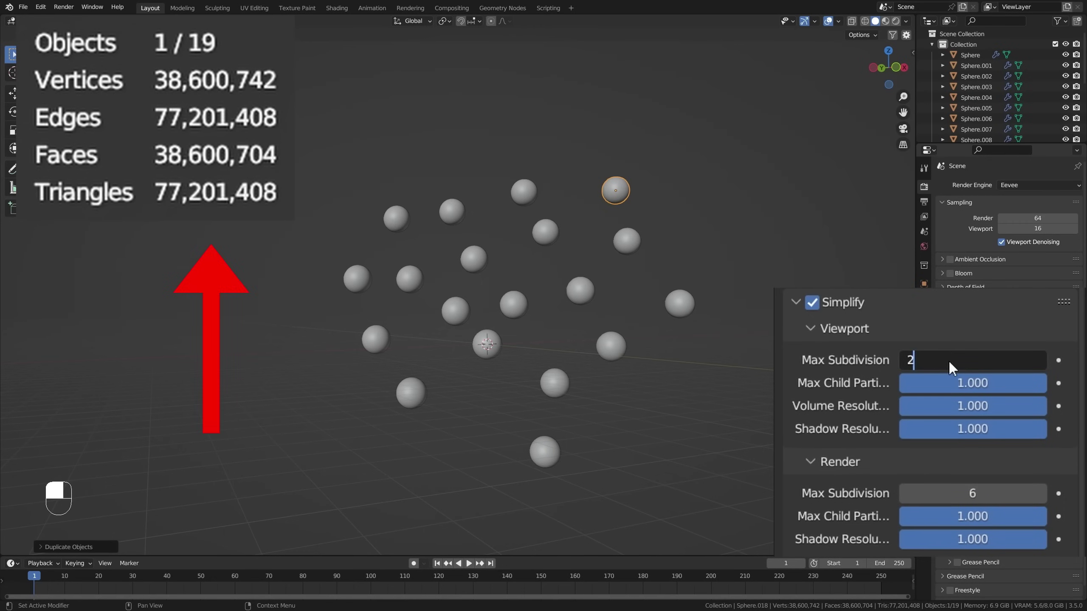
pyautogui.moveTo(701, 234); pyautogui.dragTo(223, 248, button='middle')
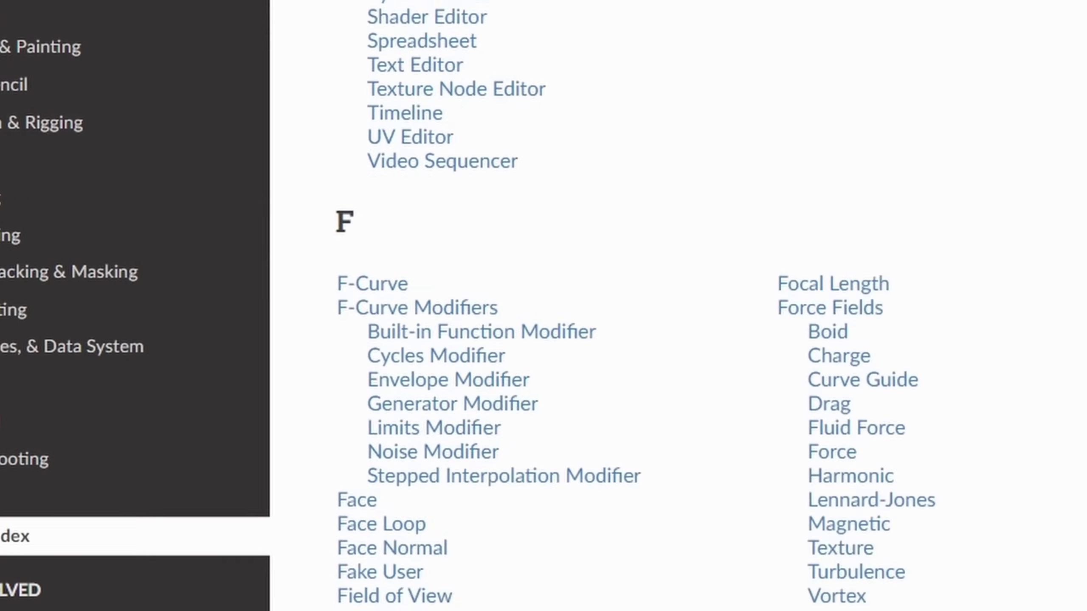
pyautogui.scroll(-20, 543, 300)
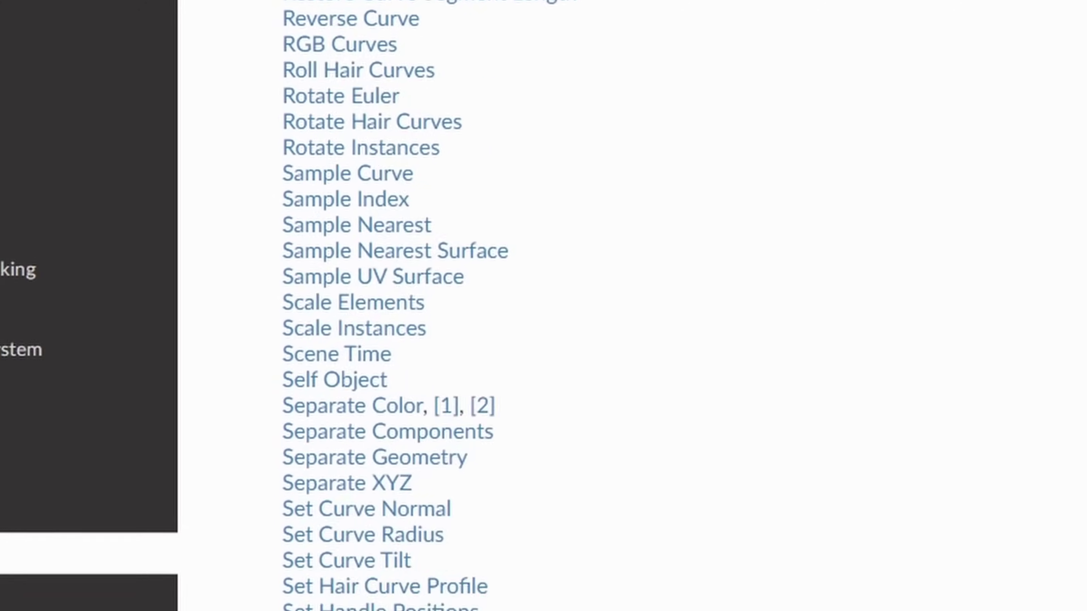